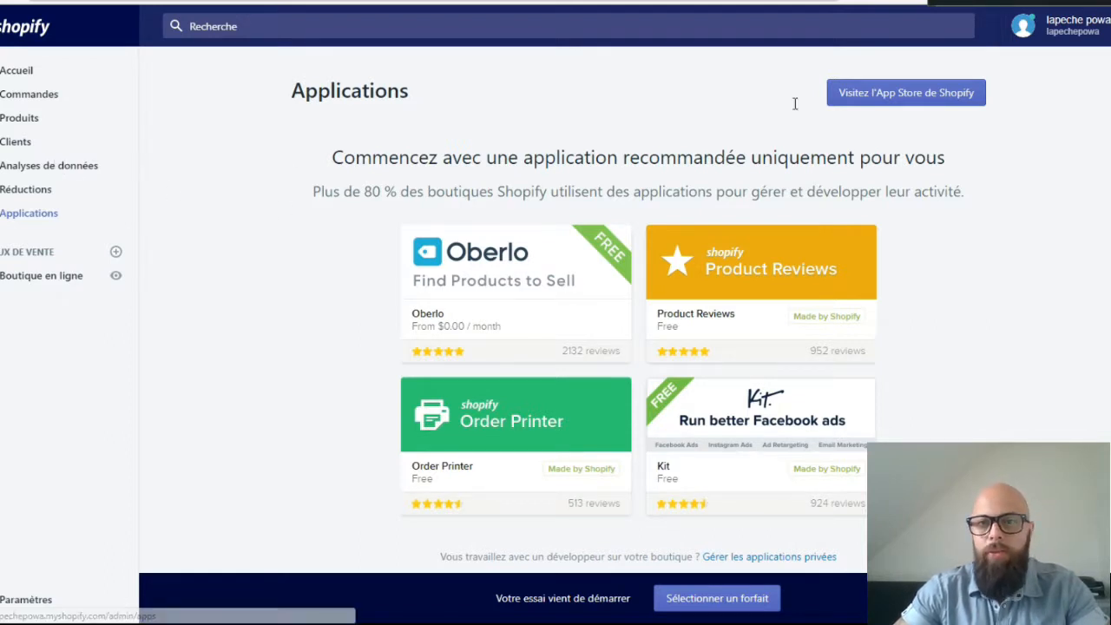
Open the Shopify App Store, search for Instafeed and open the app's page to review its description.
click(860, 56)
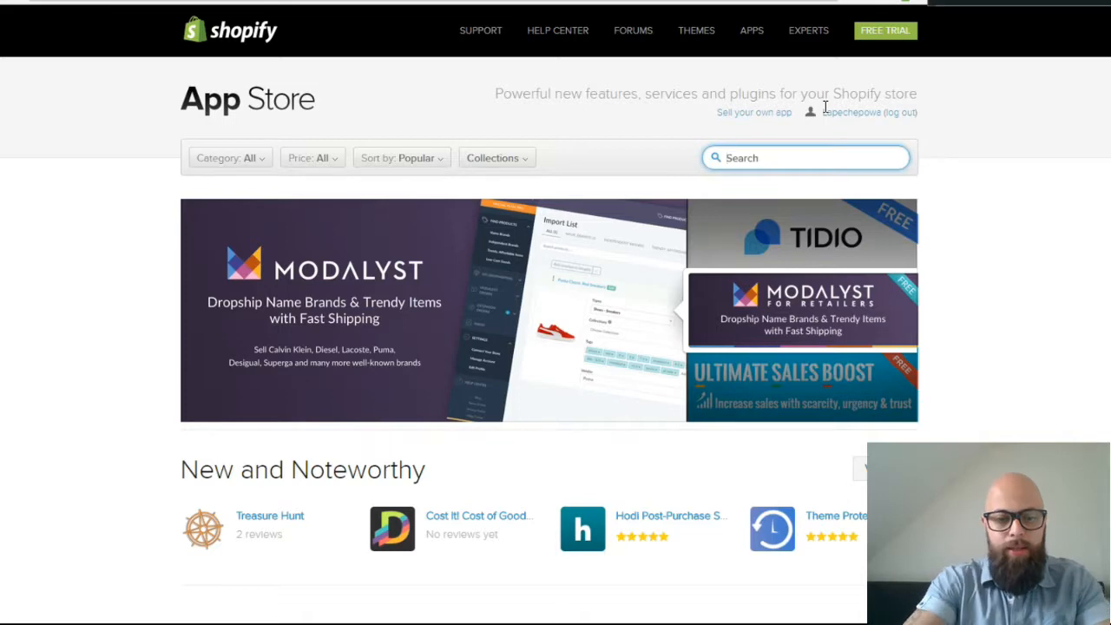
text(instafe)
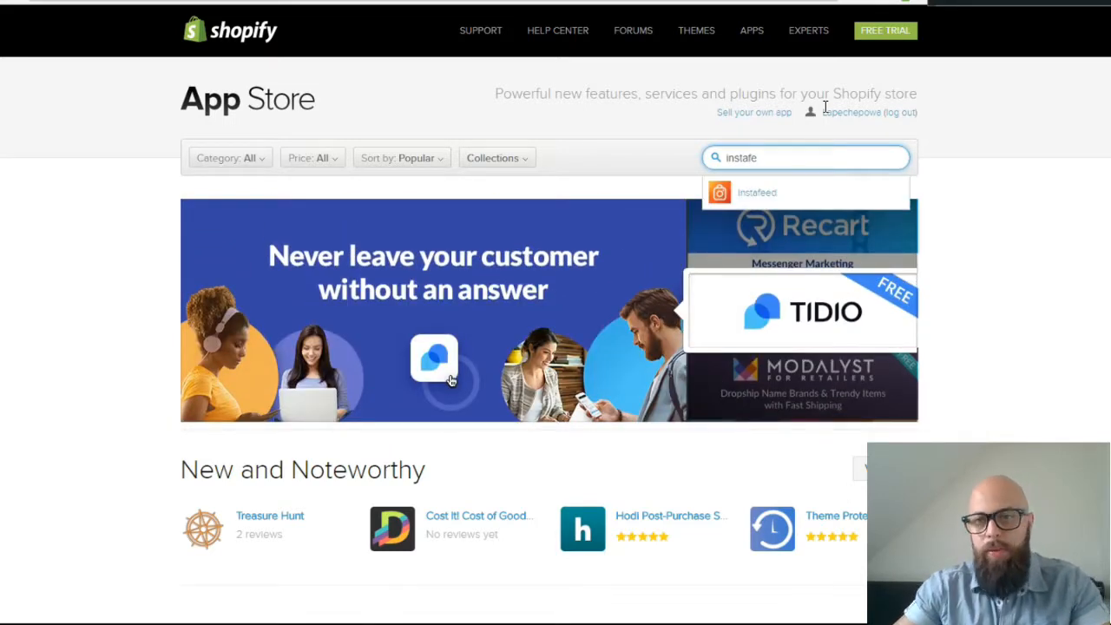
key(Down)
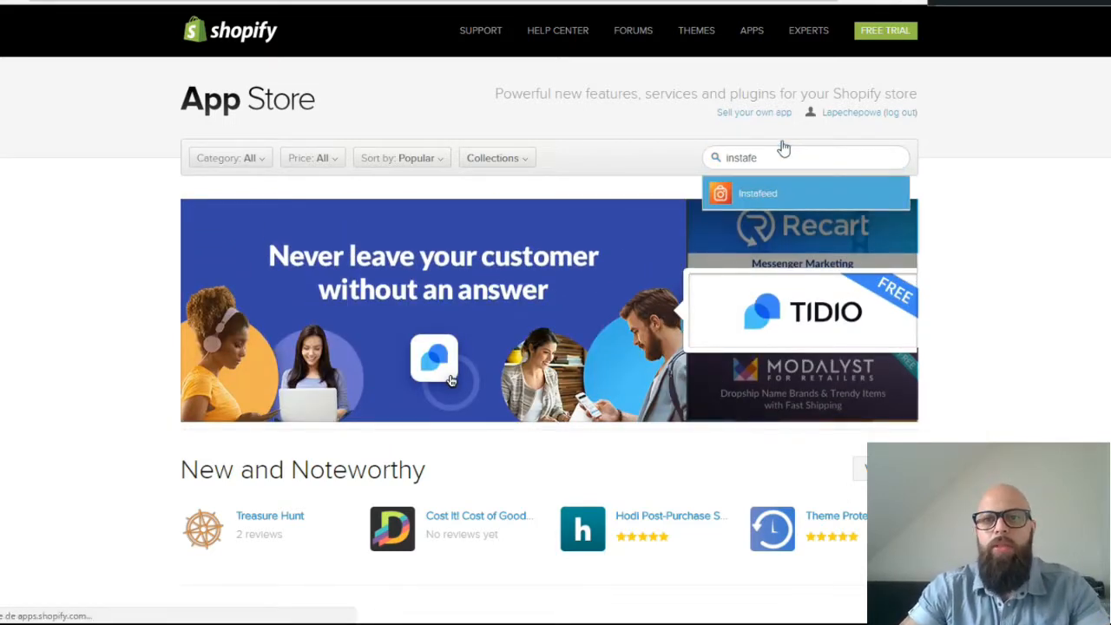
key(Return)
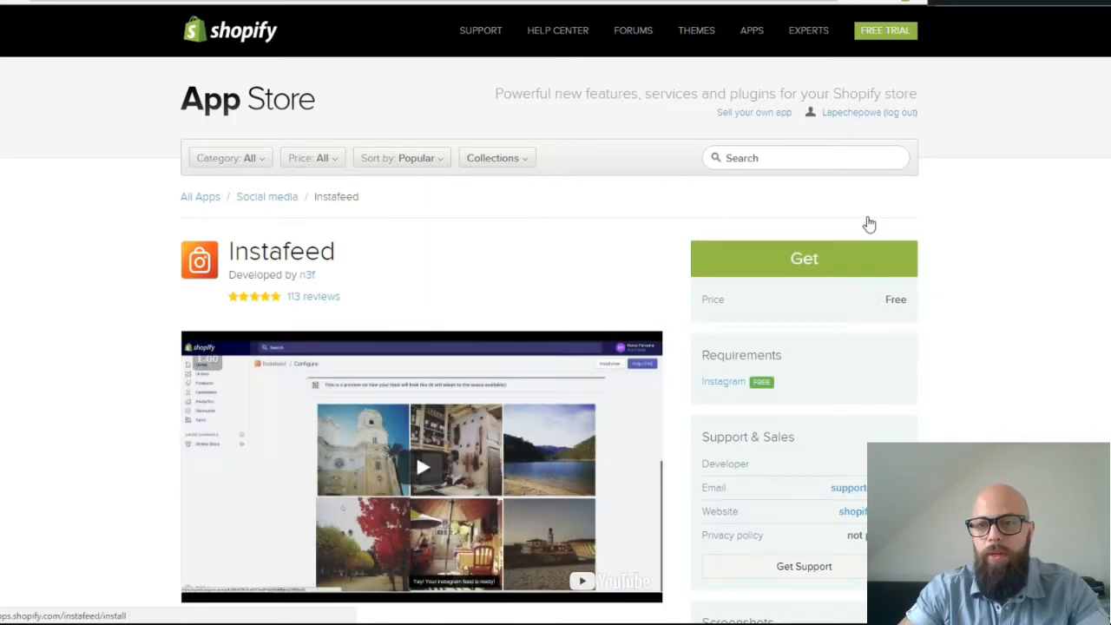
scroll(598, 318, down, 3)
scroll(608, 311, down, 3)
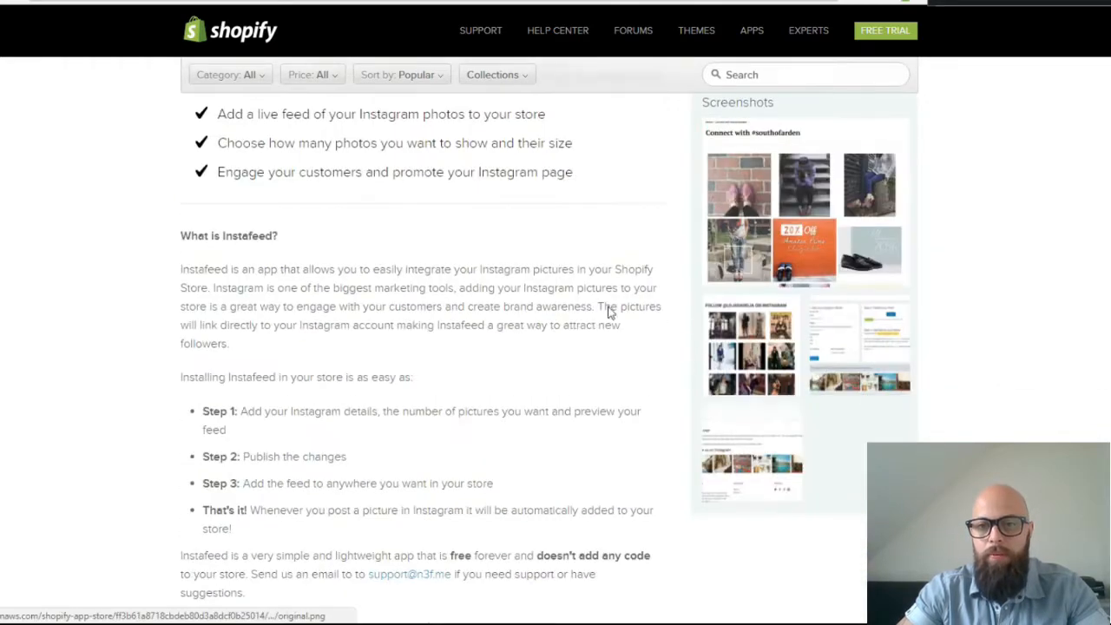
scroll(405, 315, up, 5)
scroll(380, 279, up, 1)
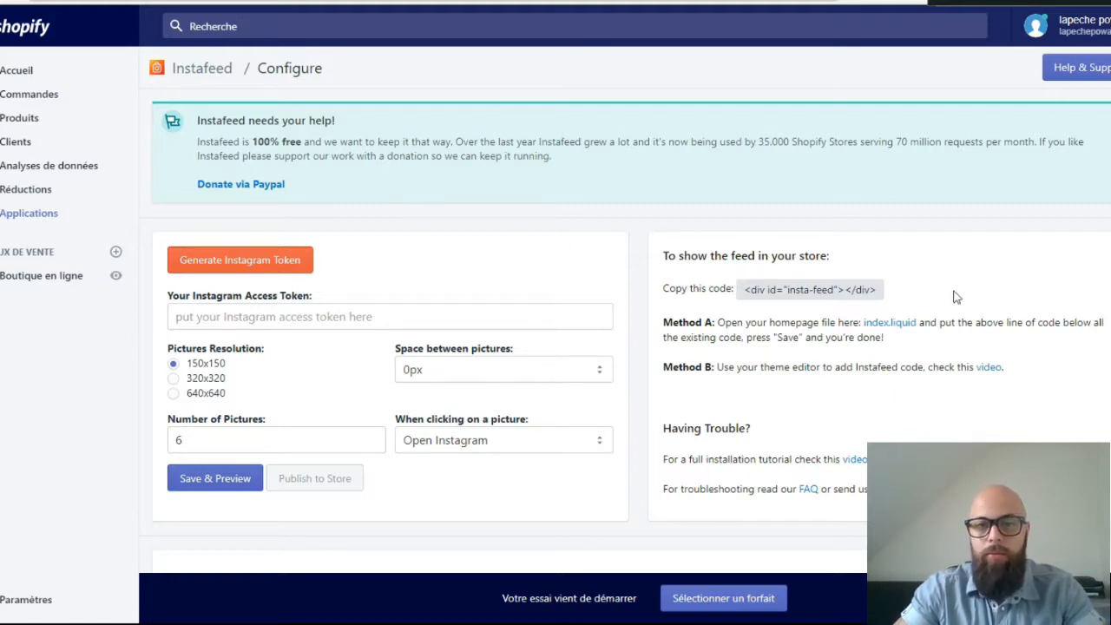
Generate an Instagram access token with the Pixel Union token generator linked from the Instafeed configuration.
scroll(950, 342, down, 1)
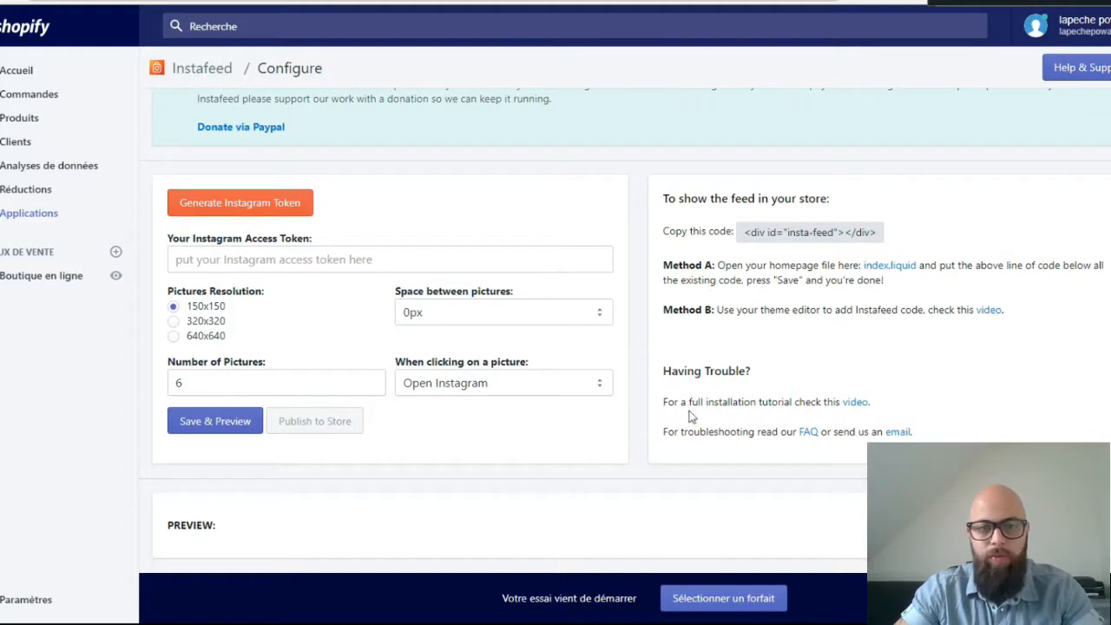
scroll(260, 303, up, 1)
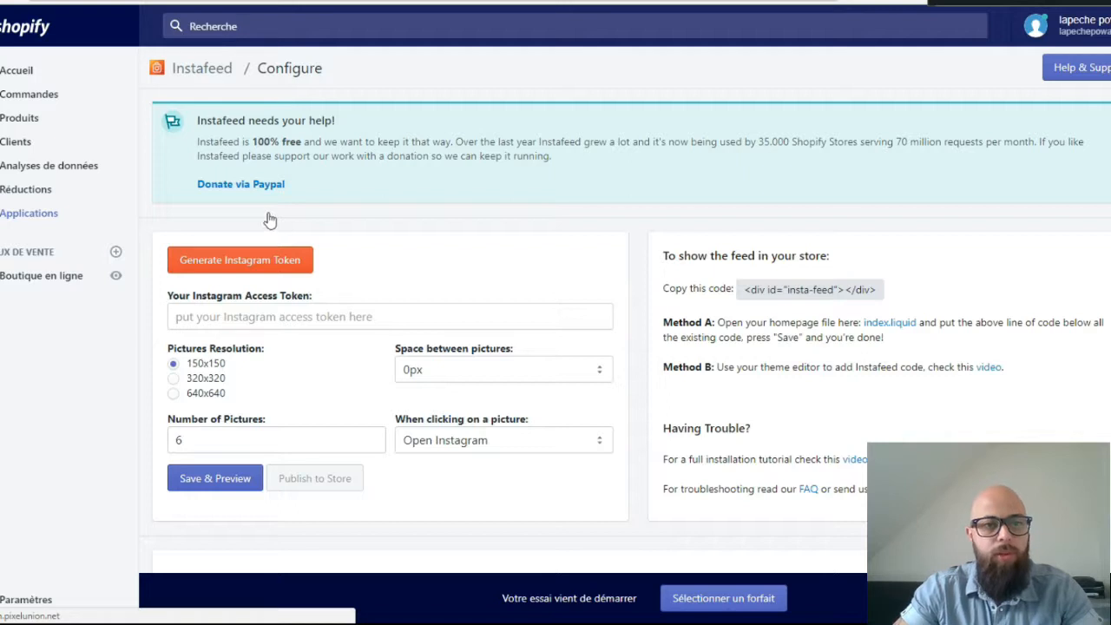
click(270, 222)
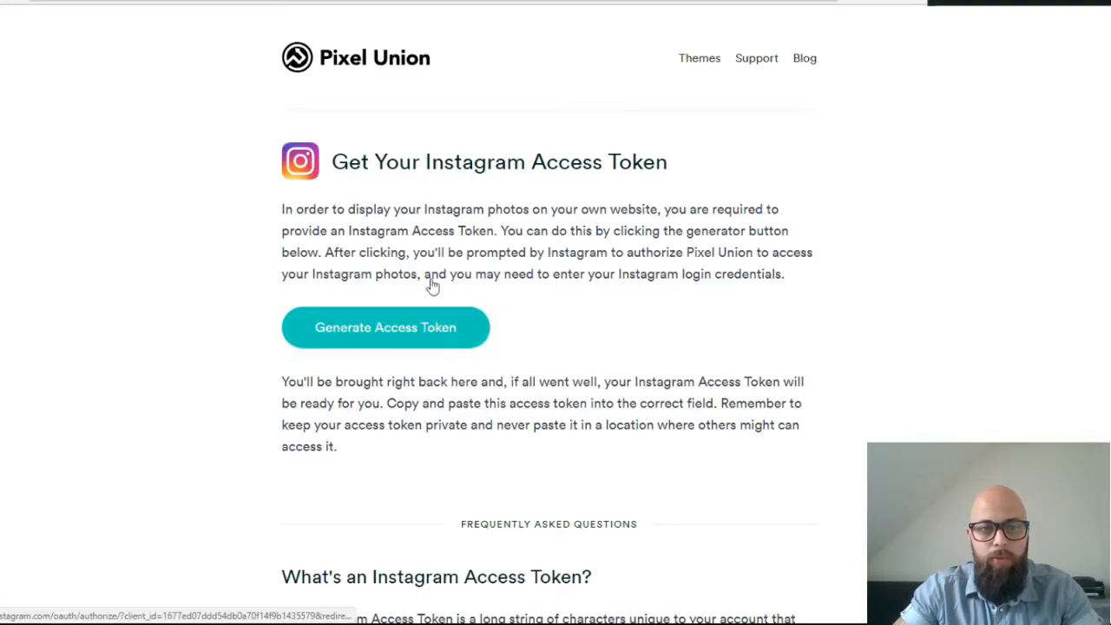
click(436, 286)
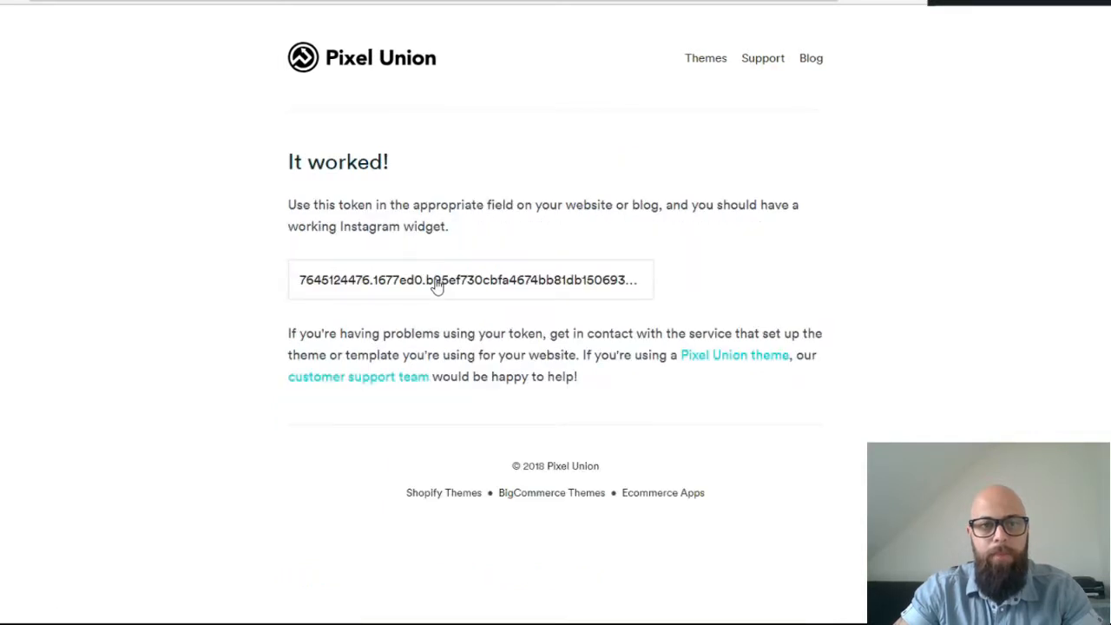
Select the entire generated Instagram access token and copy it.
drag(640, 279, 307, 279)
click(307, 279)
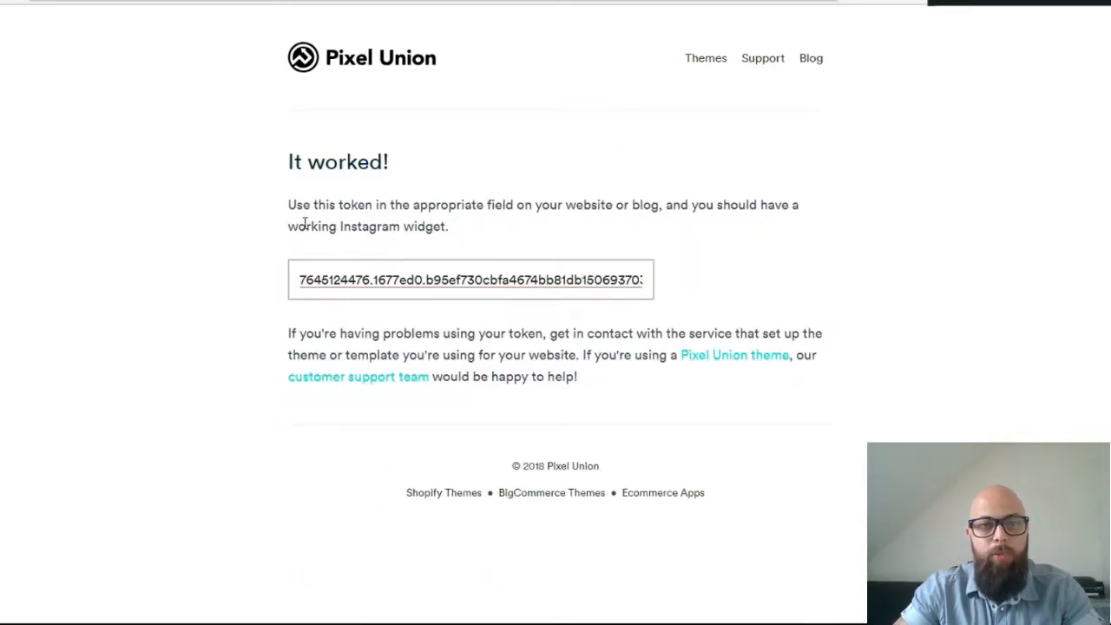
drag(305, 223, 670, 256)
key(ctrl+c)
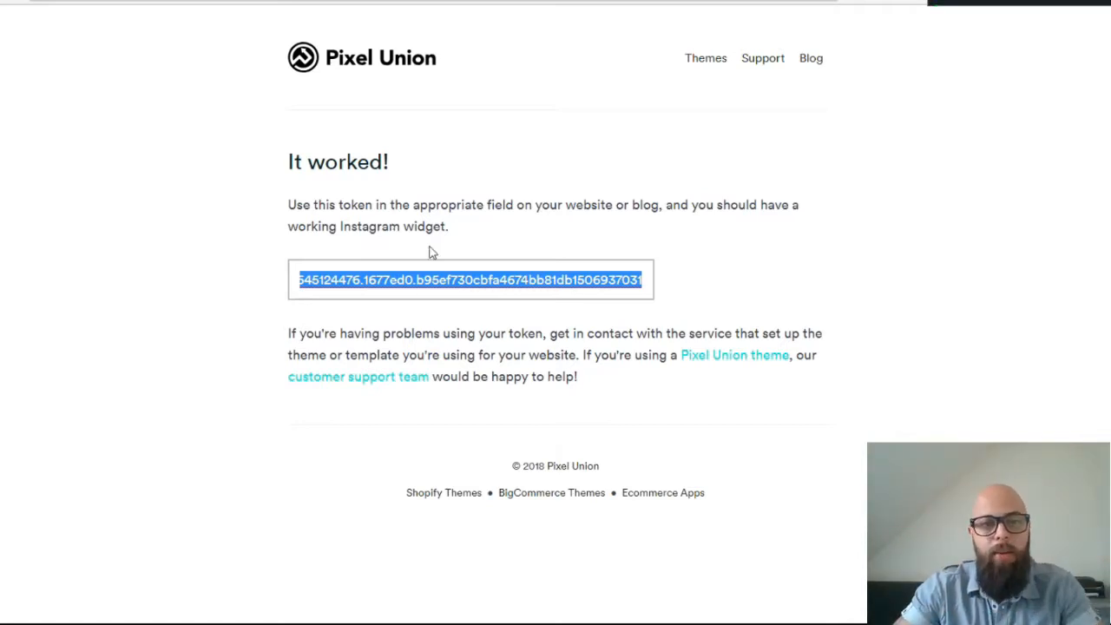
right_click(444, 279)
key(Down)
key(Down)
key(Down)
key(Return)
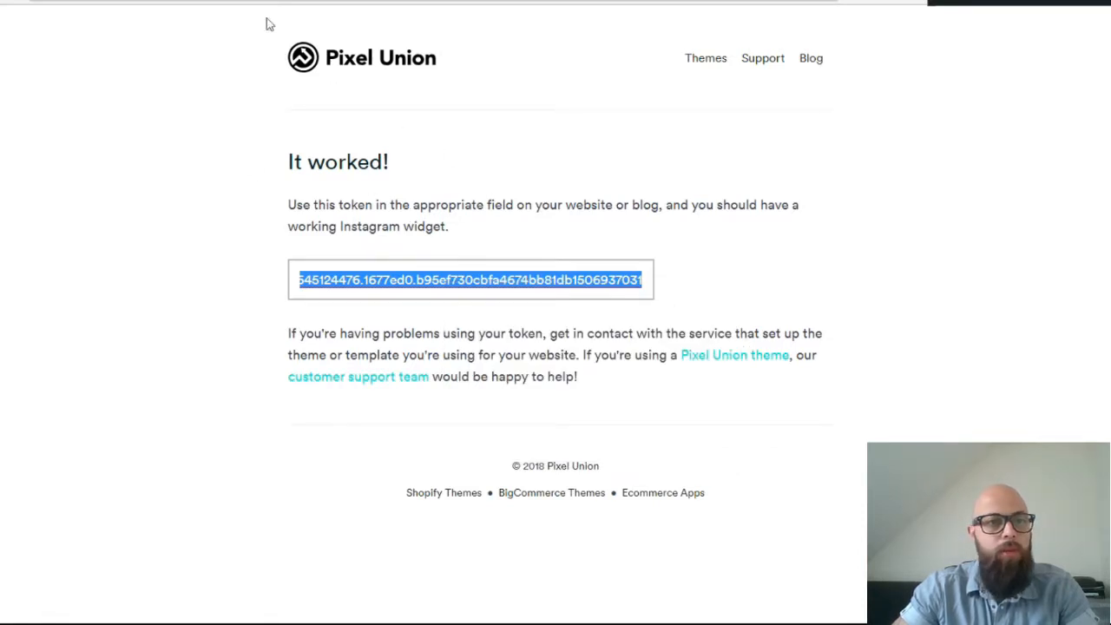
Paste the Instagram access token into Instafeed's access token field and choose the 150x150 picture resolution.
key(ctrl+shift+Tab)
key(Tab)
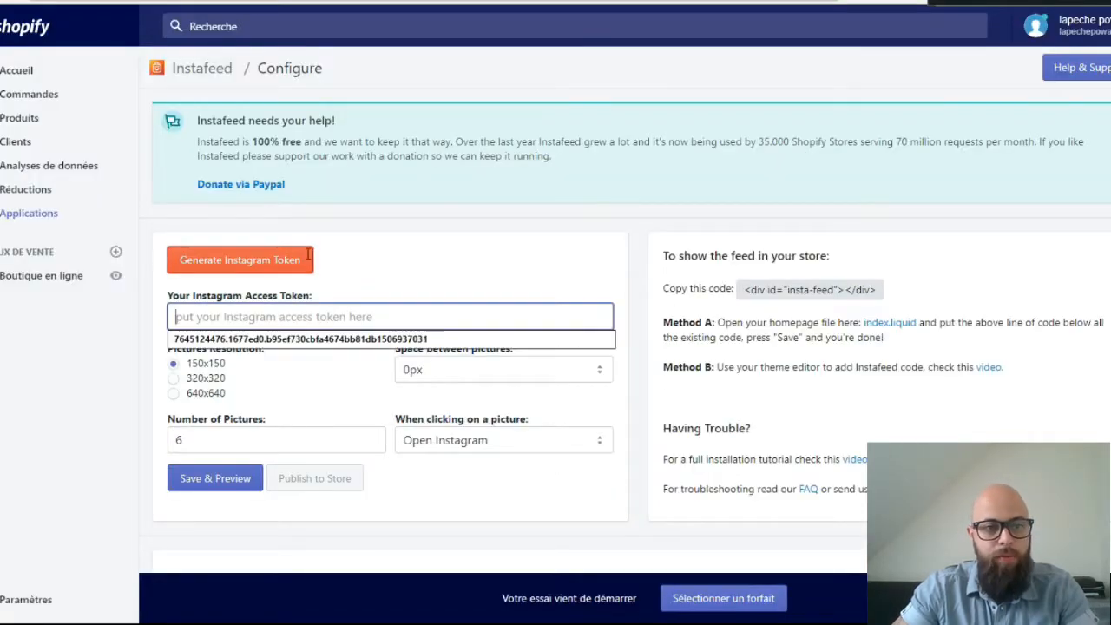
key(ctrl+v)
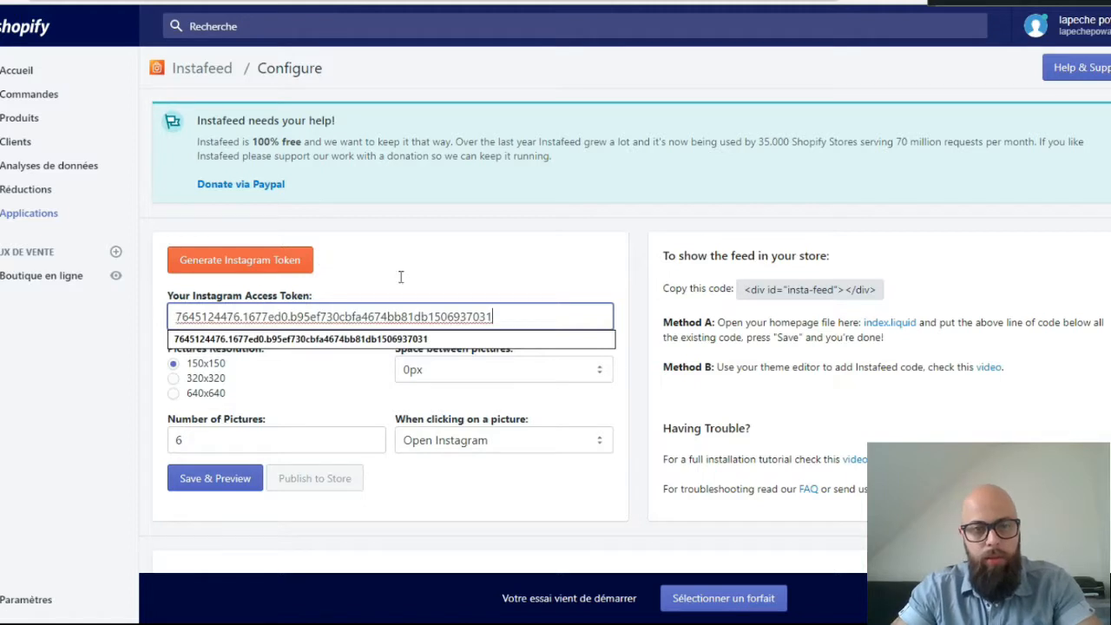
click(371, 336)
click(209, 364)
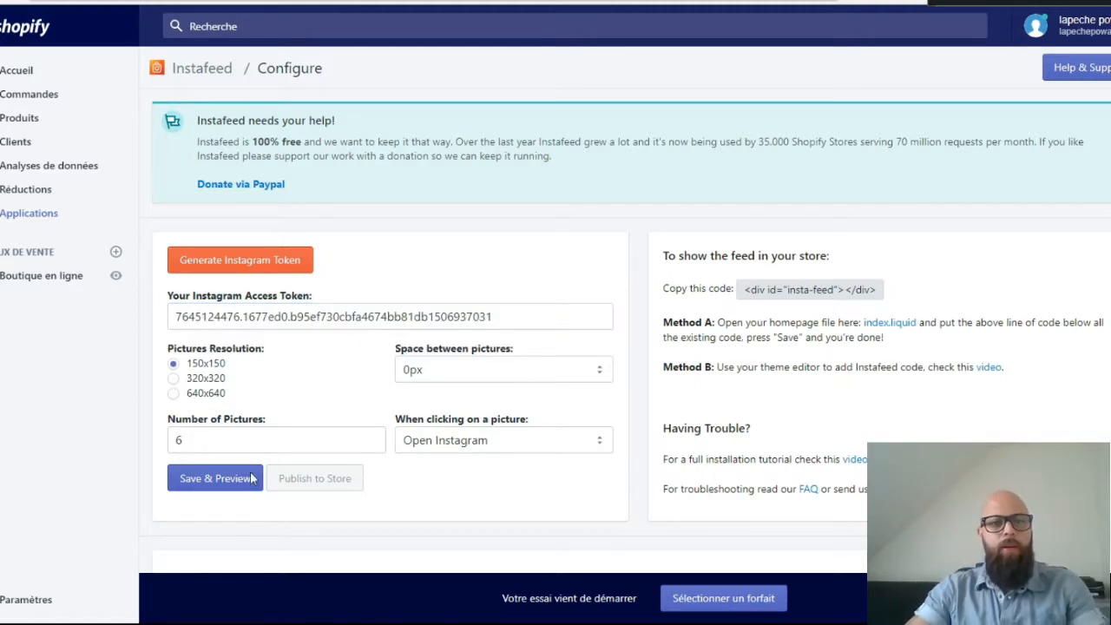
Save and preview the Instagram feed, and publish it to the store.
click(217, 478)
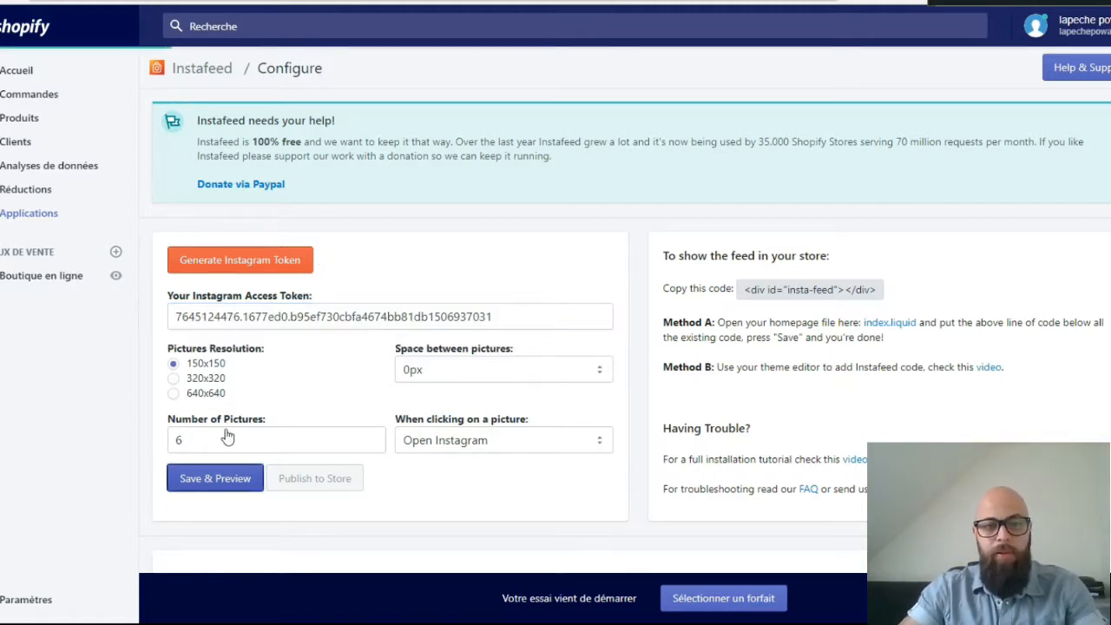
click(333, 473)
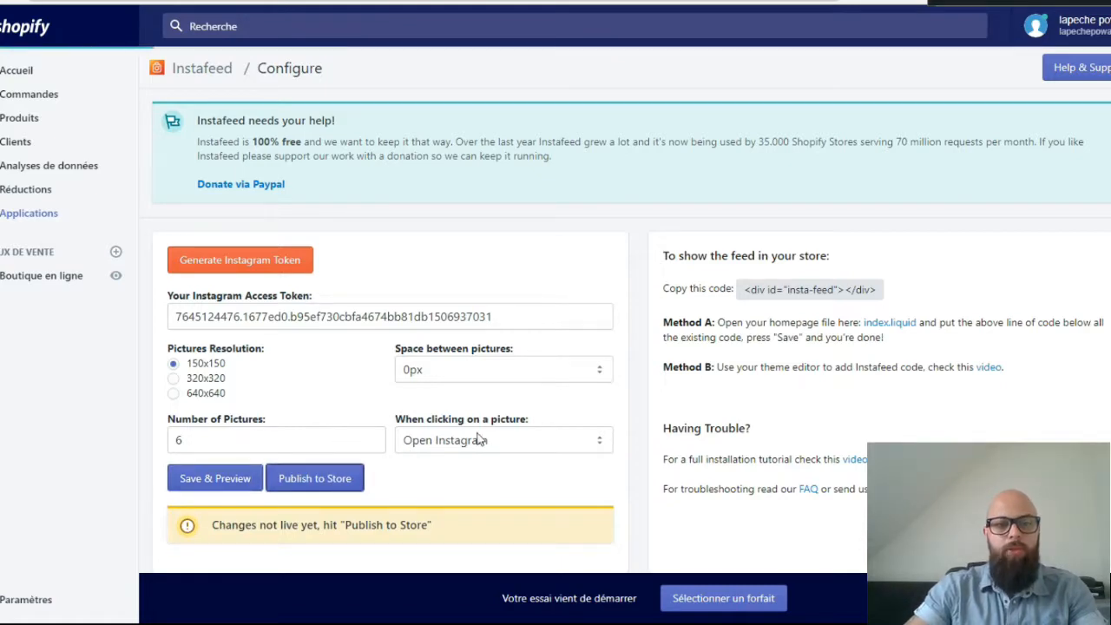
scroll(479, 434, down, 3)
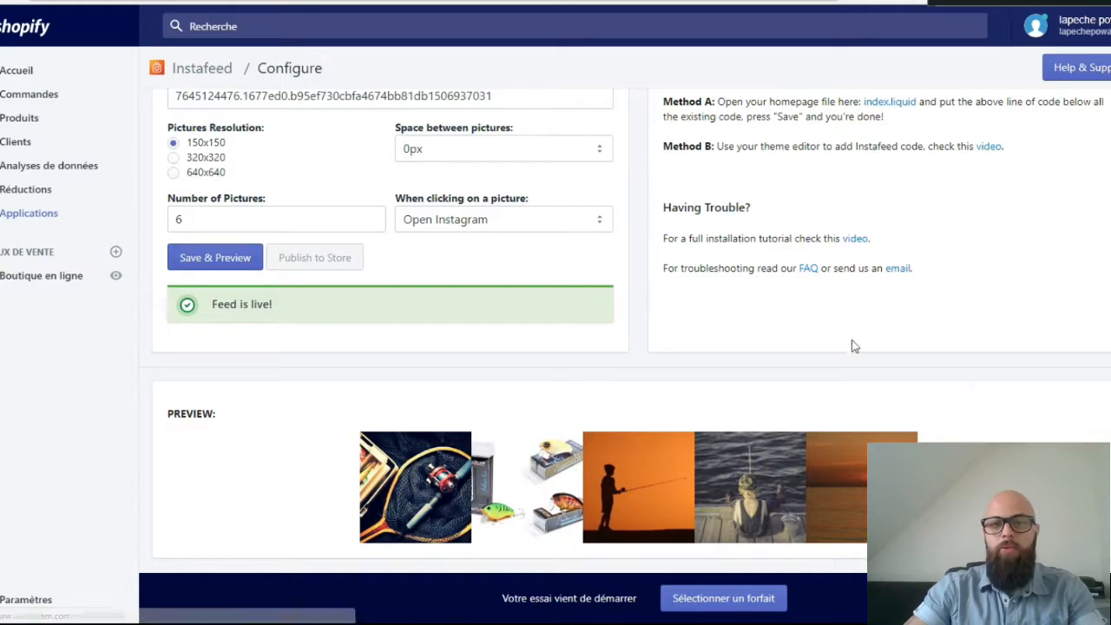
Look through the pechepowa Instagram profile's photos to compare them with the feed preview, and return to the Instafeed configuration.
click(845, 1)
scroll(614, 308, down, 2)
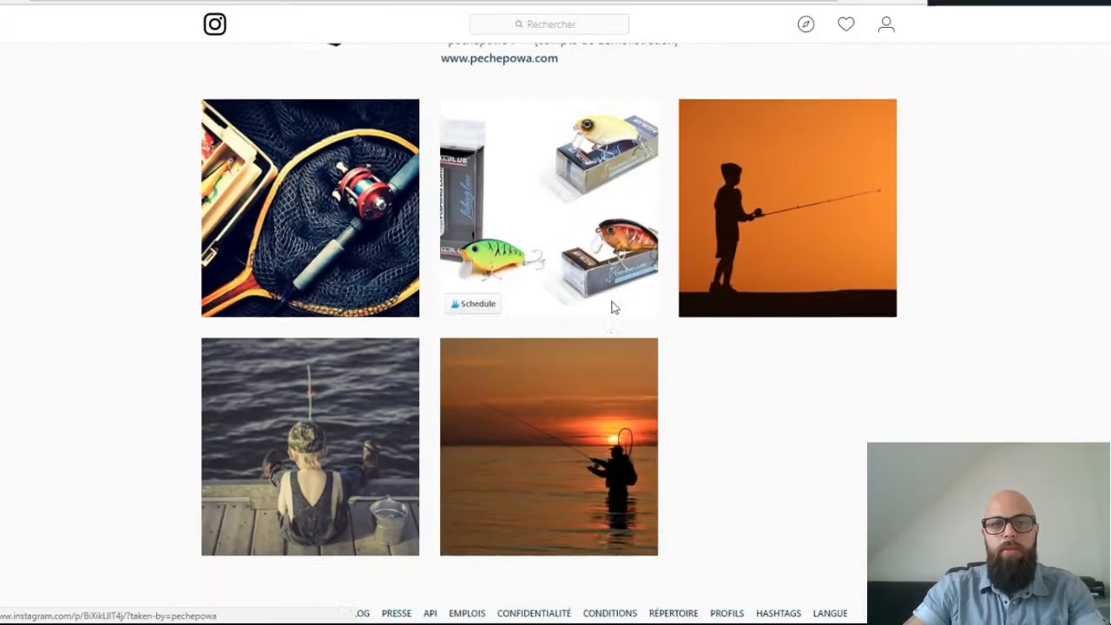
scroll(579, 361, up, 3)
scroll(828, 171, down, 3)
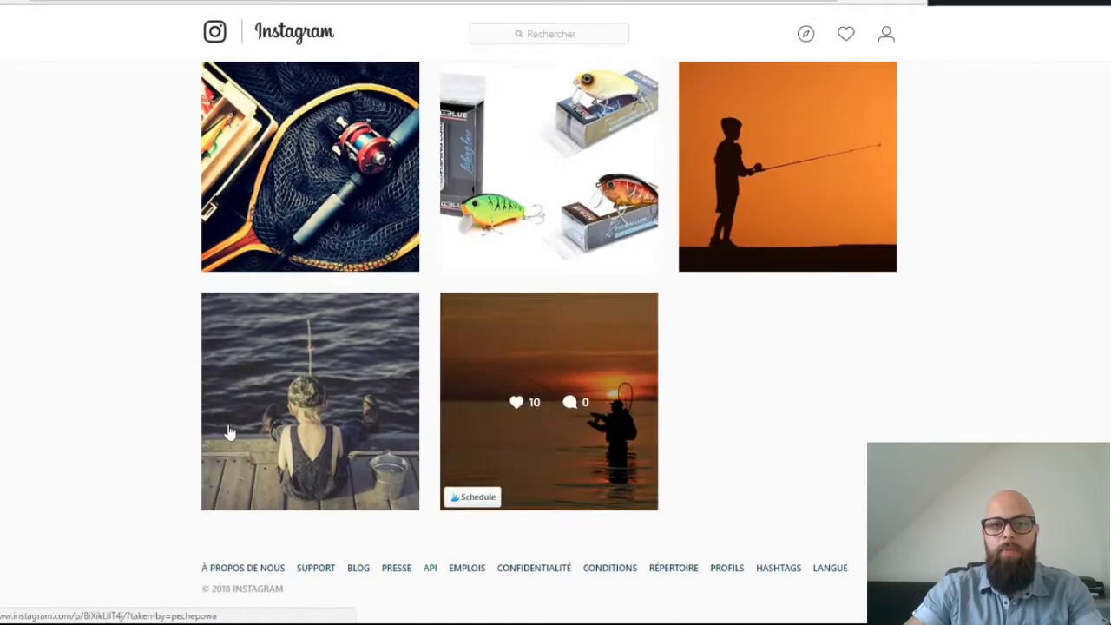
scroll(828, 200, up, 3)
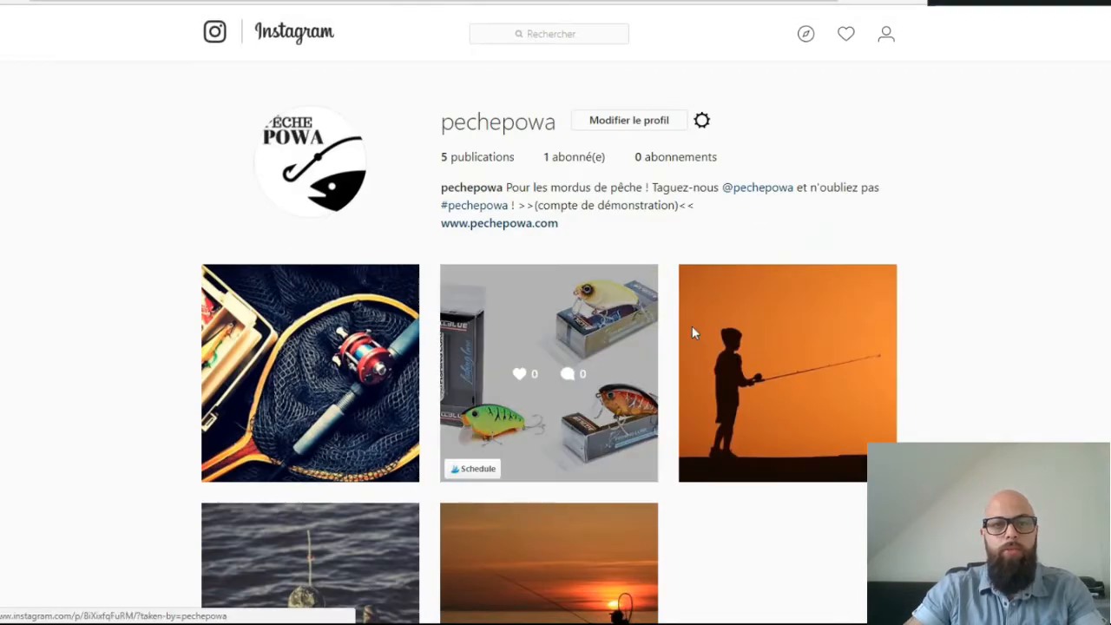
scroll(423, 406, down, 1)
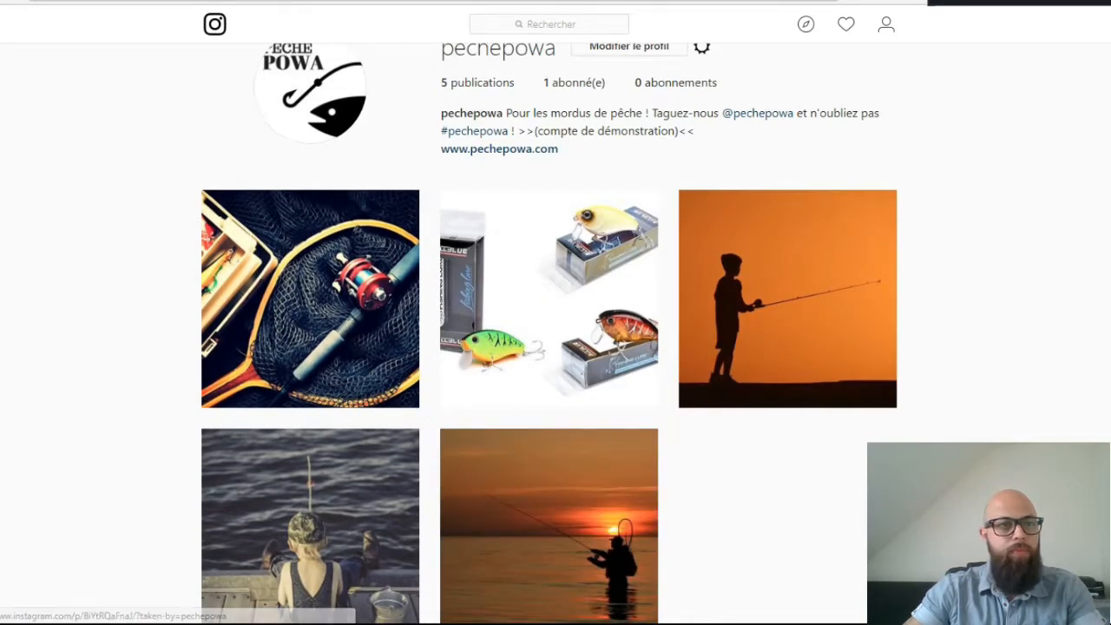
click(729, 1)
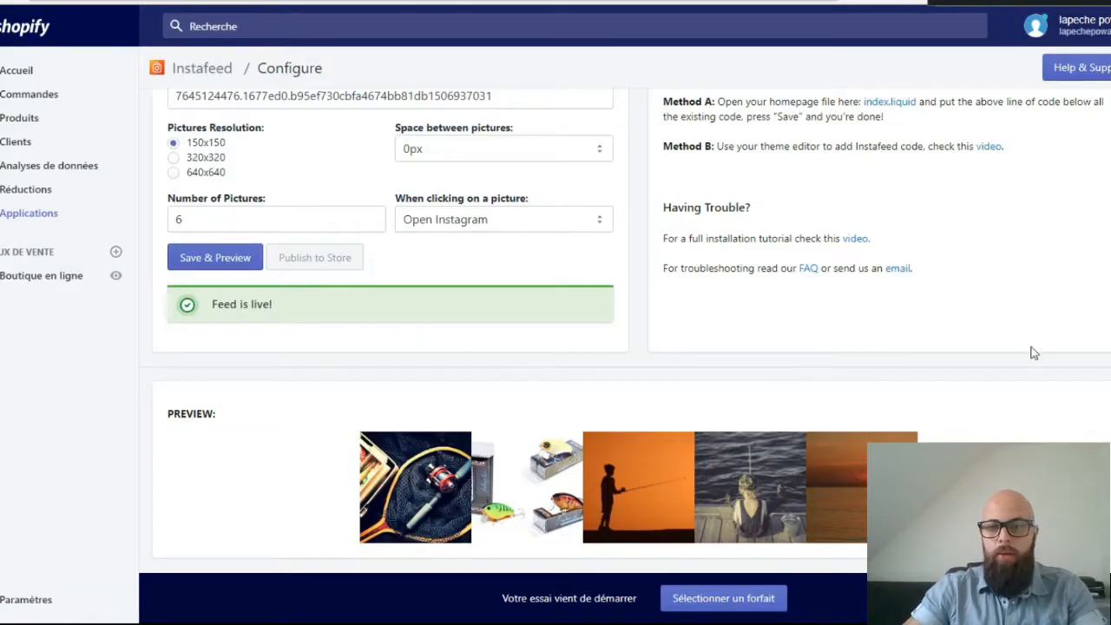
Set the space between pictures to 2px and save and preview the feed.
scroll(505, 293, up, 3)
scroll(593, 425, down, 3)
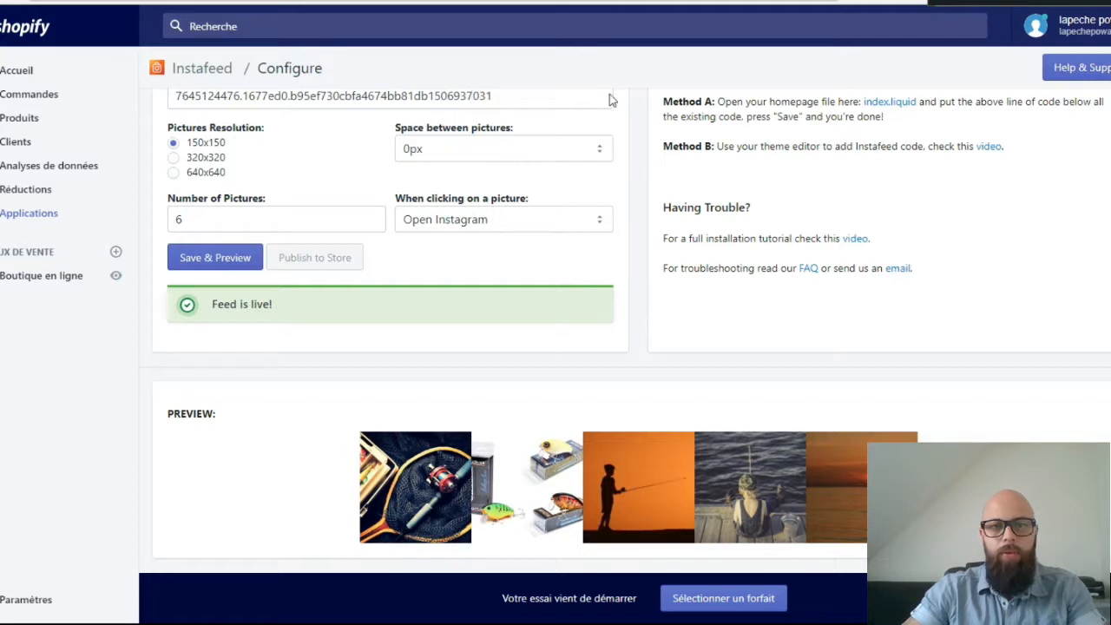
click(600, 149)
click(535, 204)
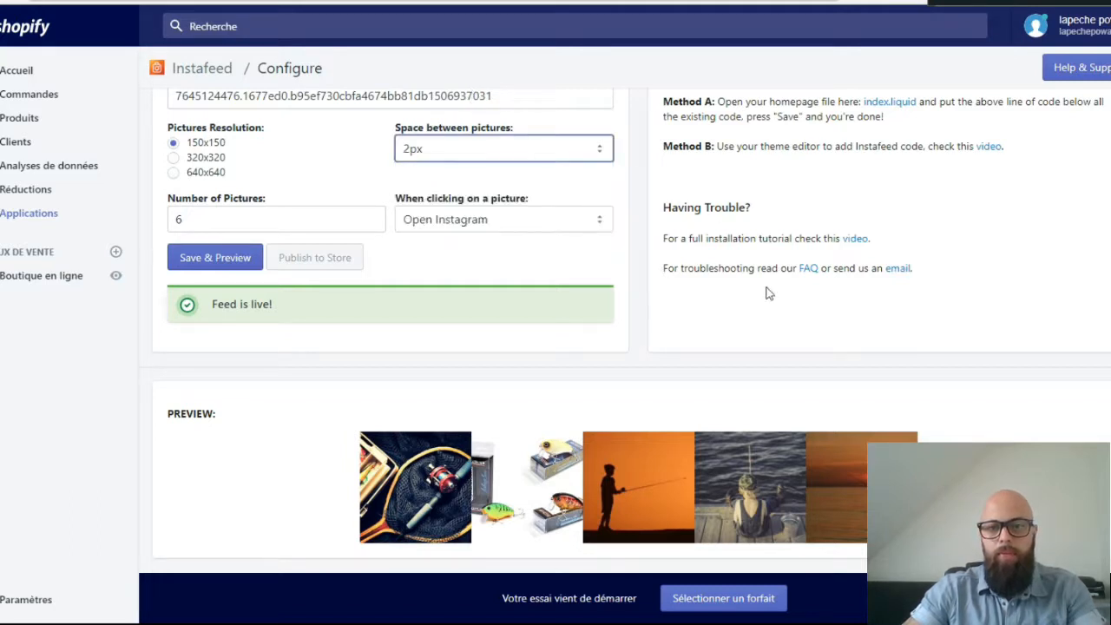
click(699, 275)
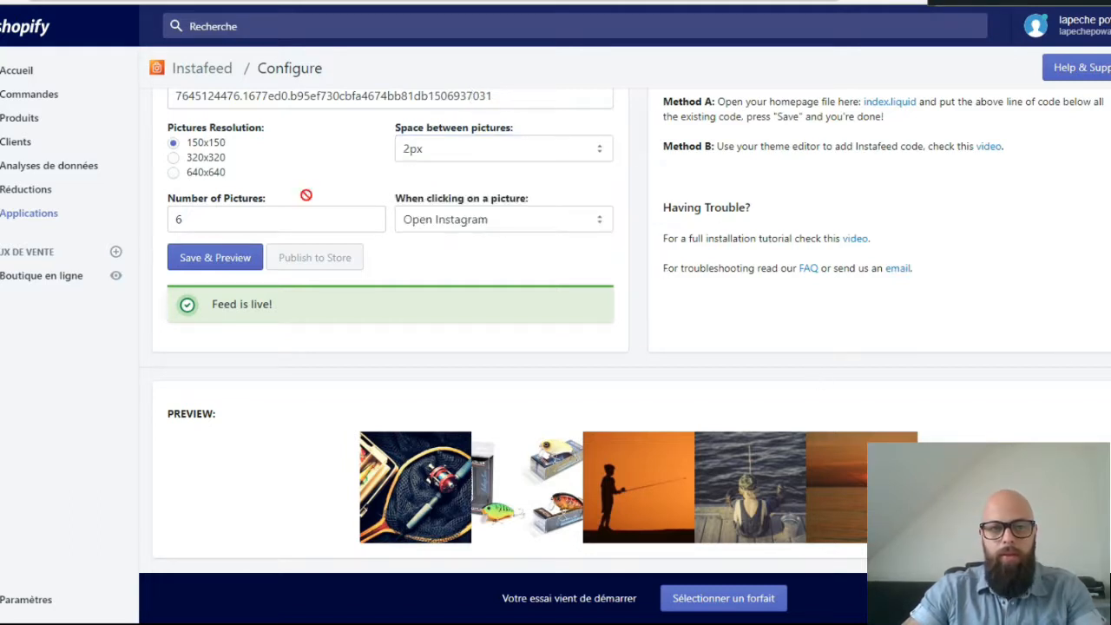
click(217, 257)
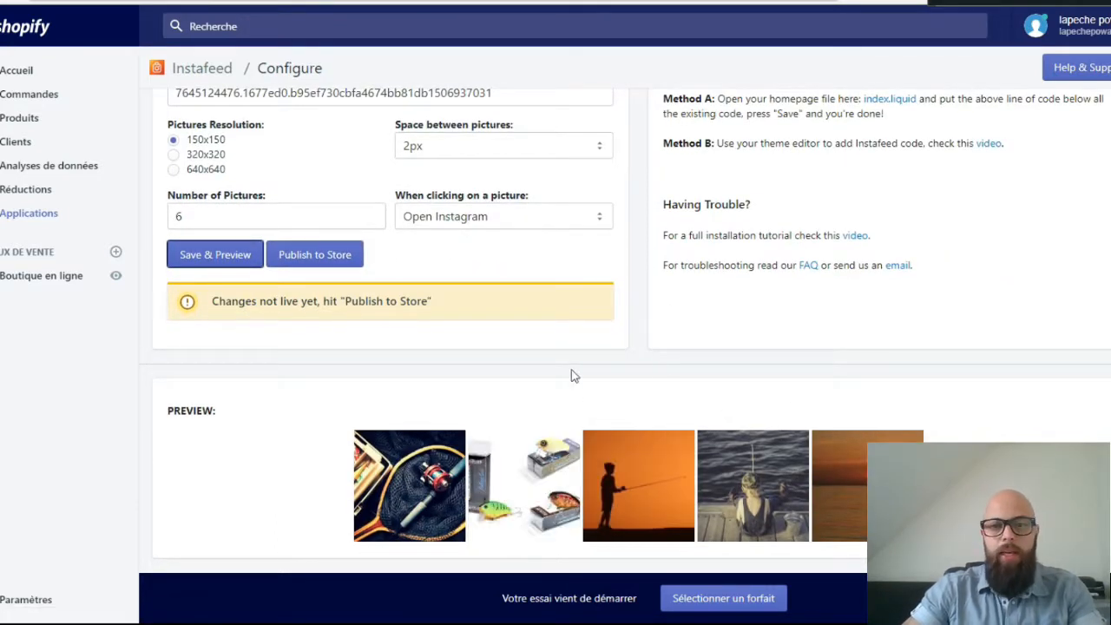
Try the 320x320 picture resolution and examine the feed preview with it.
click(186, 163)
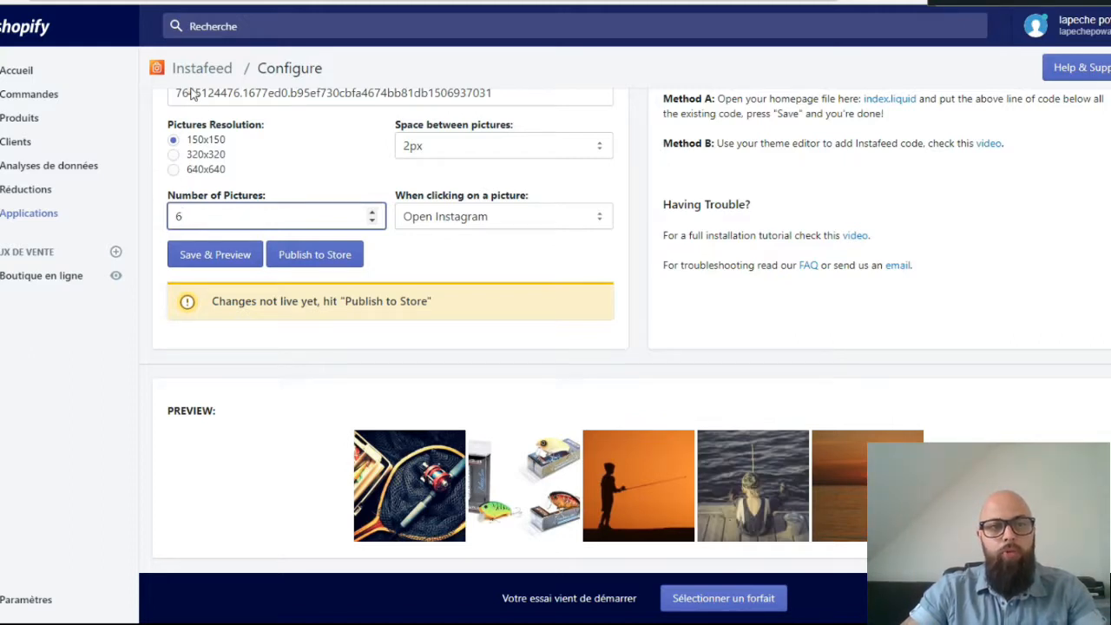
click(186, 155)
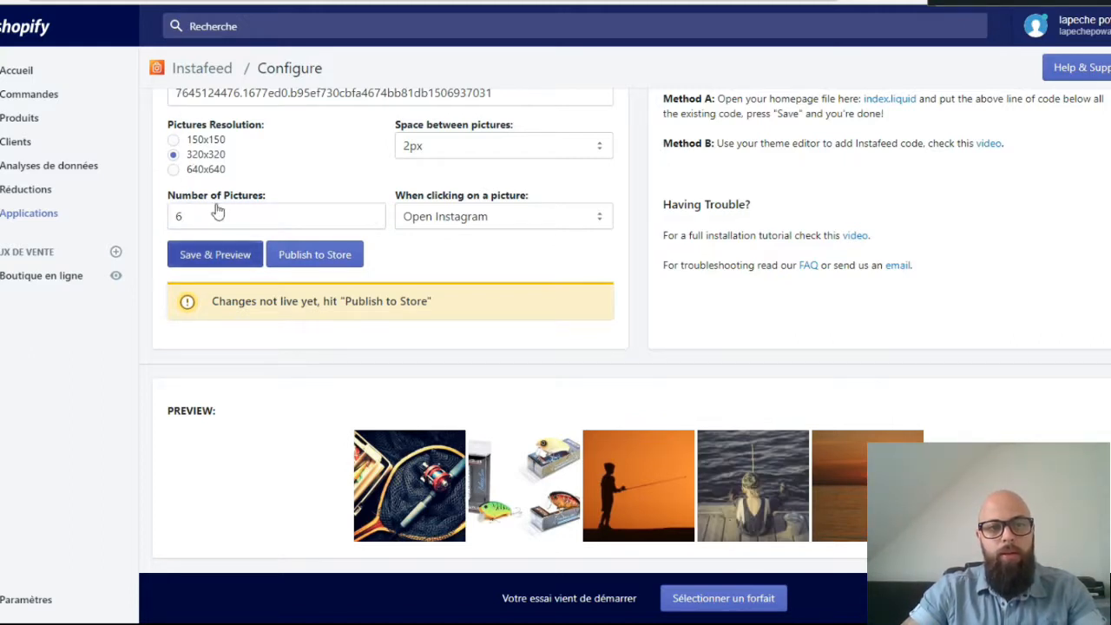
scroll(711, 364, down, 5)
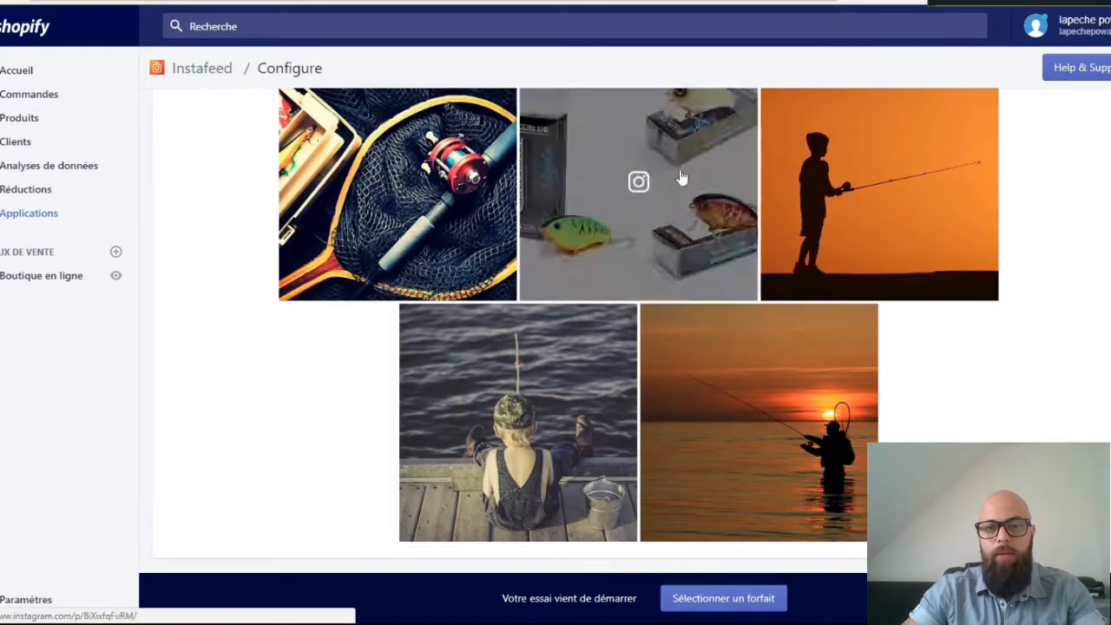
scroll(576, 275, up, 4)
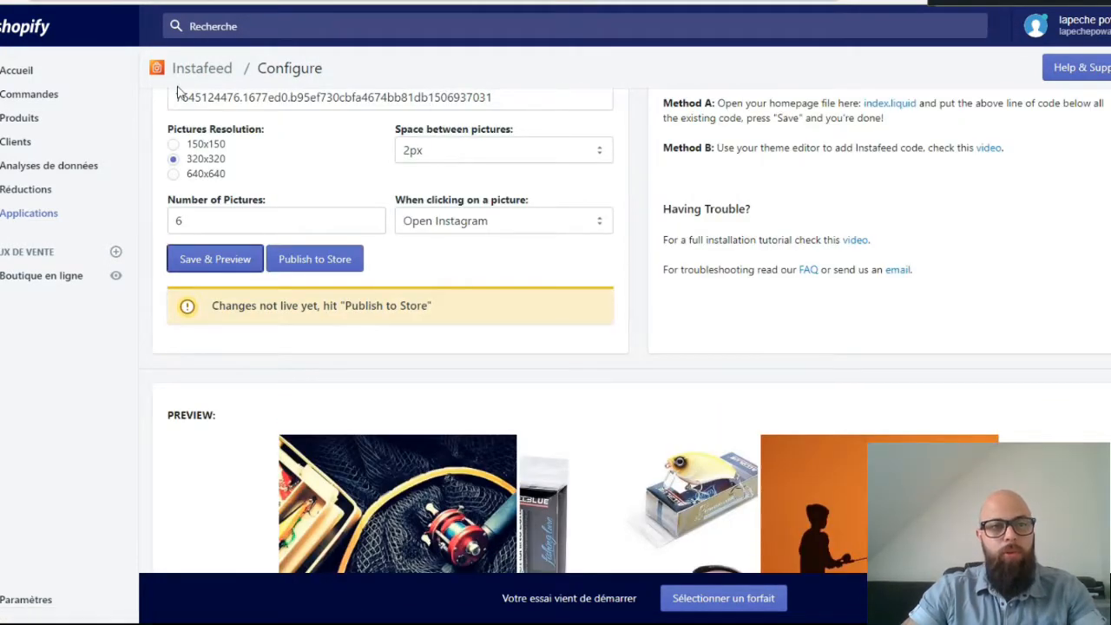
Set the picture resolution to 150x150, keep Open Instagram as the picture click action, and save and preview the feed.
click(174, 144)
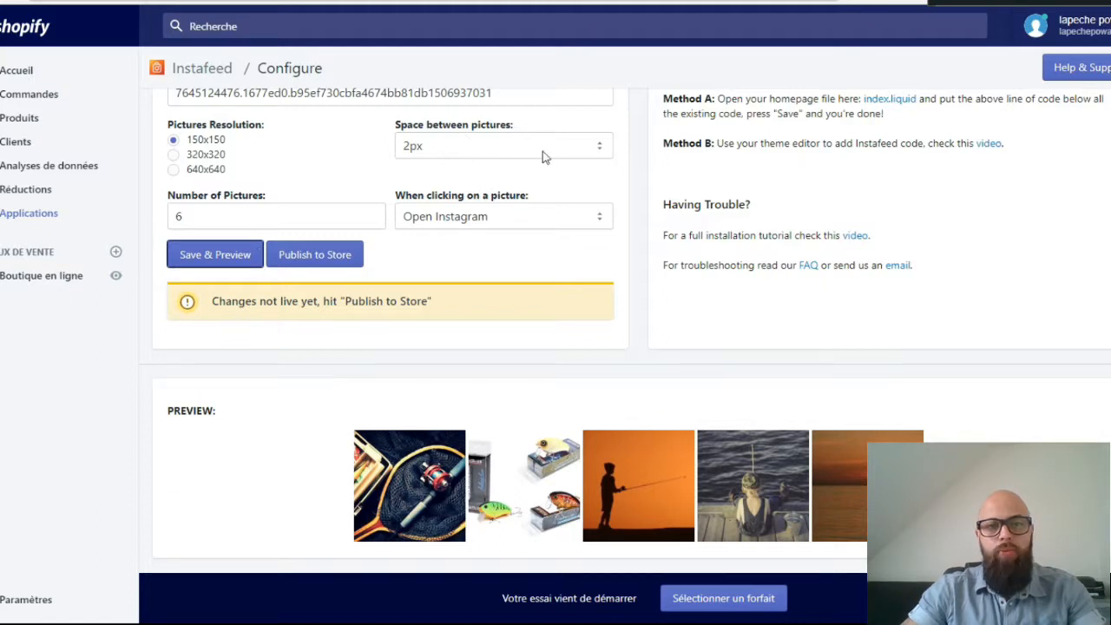
click(546, 215)
click(536, 161)
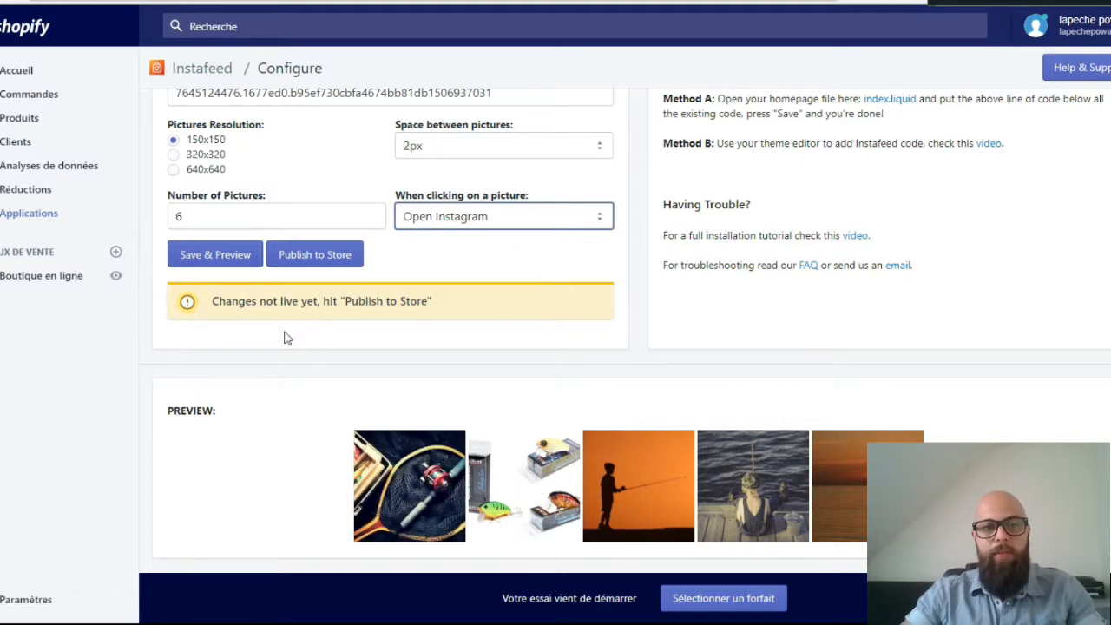
scroll(288, 338, up, 1)
click(238, 328)
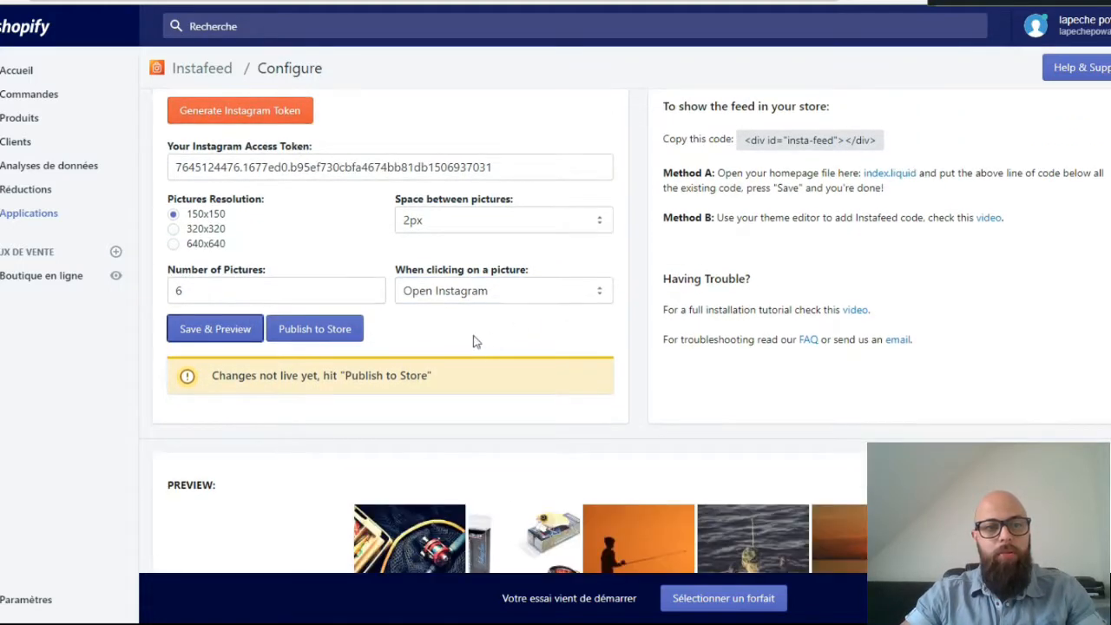
Publish the configured Instagram feed to the store.
scroll(335, 241, down, 1)
click(319, 251)
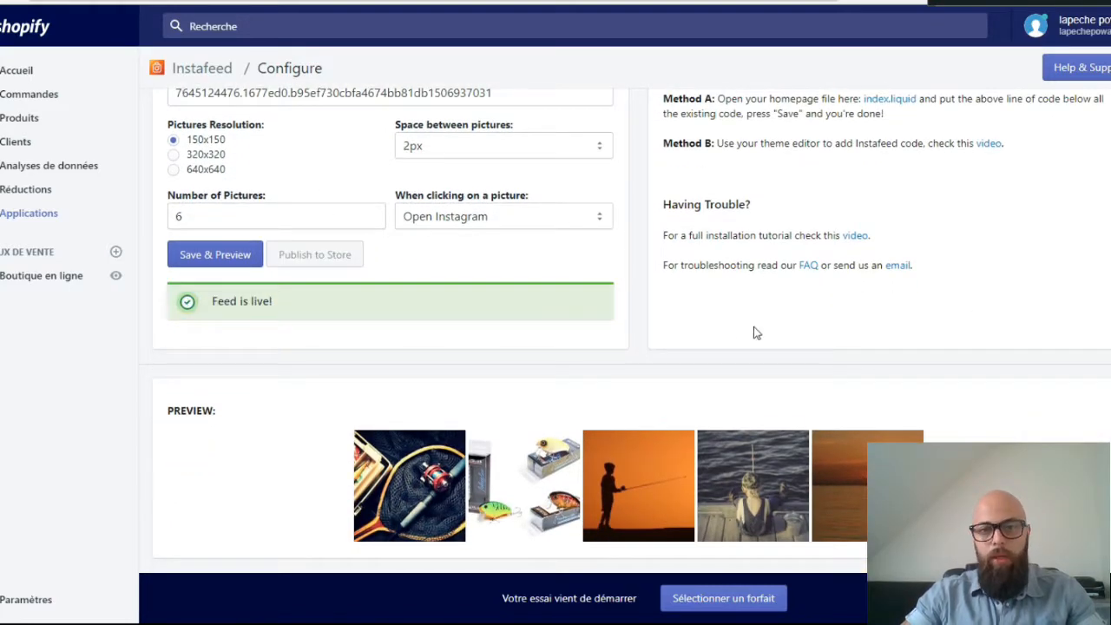
scroll(537, 326, up, 3)
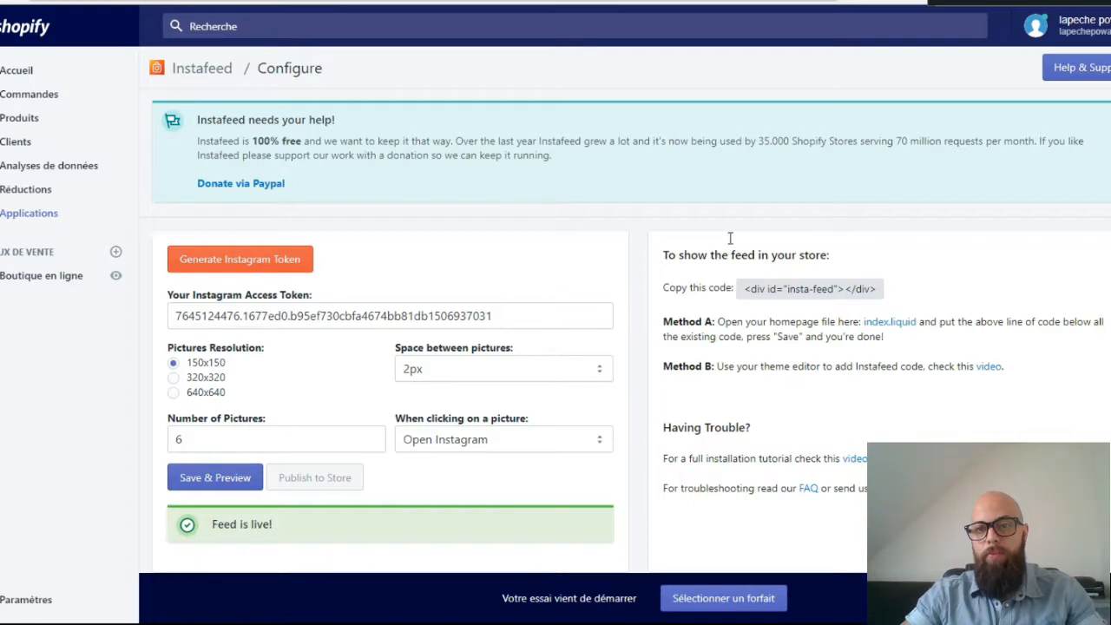
Highlight the insta-feed div embed code in the installation instructions and open the theme's index.liquid file for editing.
drag(746, 235, 930, 242)
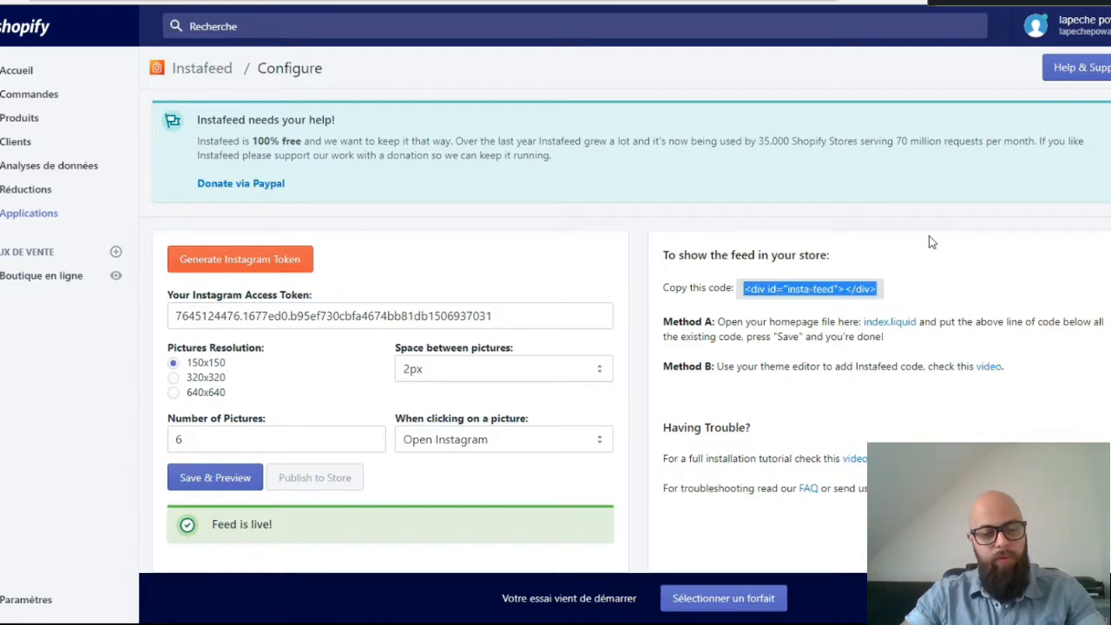
click(920, 237)
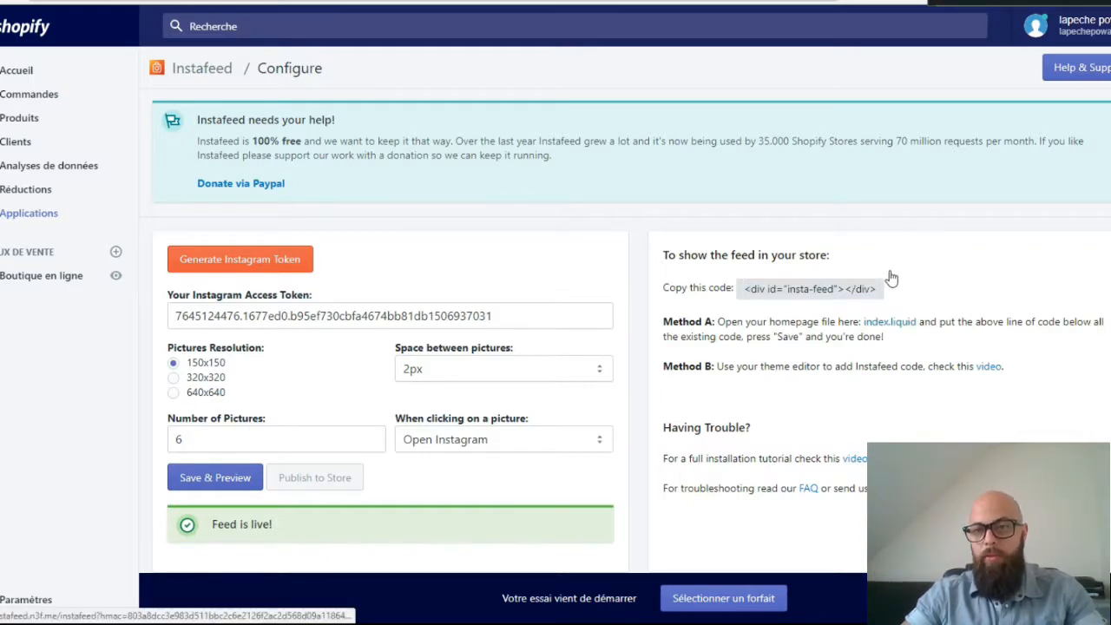
right_click(891, 278)
click(909, 282)
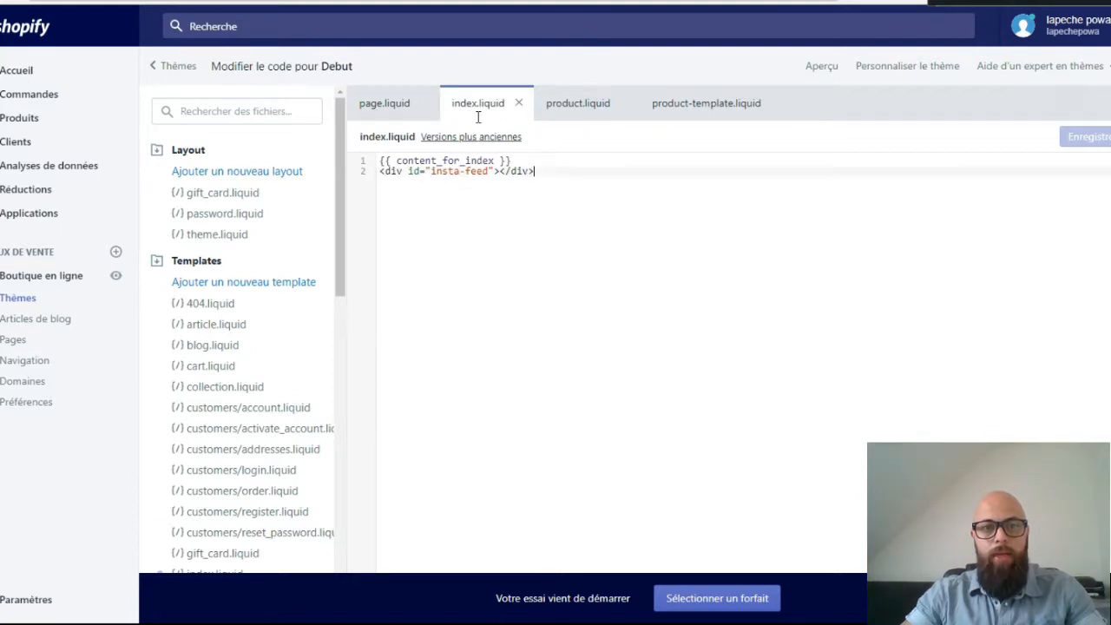
Try removing the insta-feed div line from index.liquid, and undo the deletion.
drag(546, 171, 378, 171)
key(BackSpace)
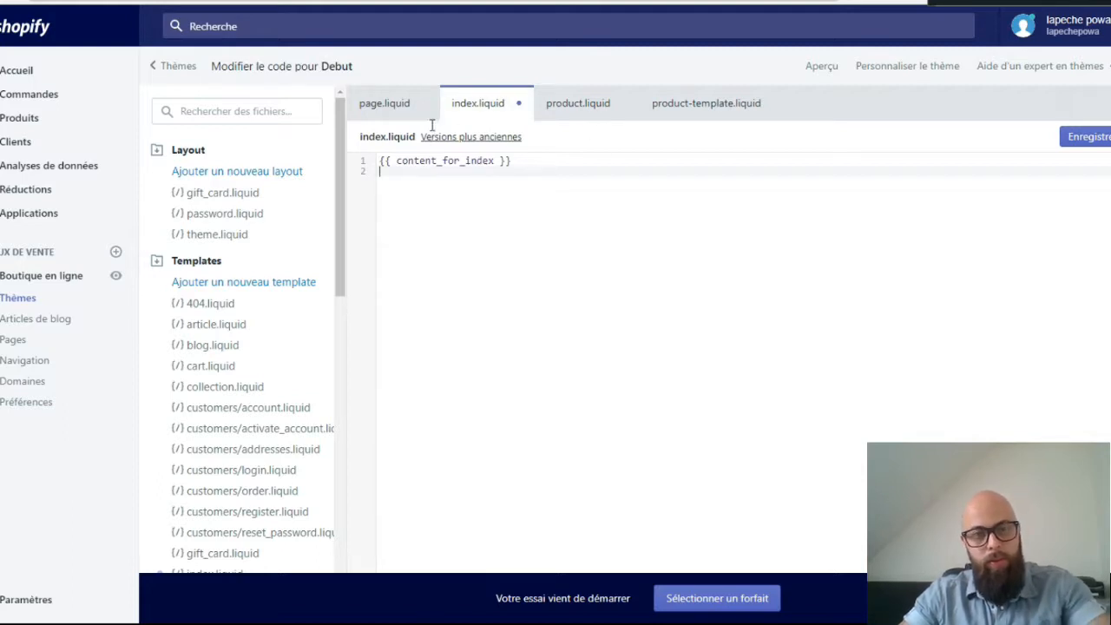
key(ctrl+z)
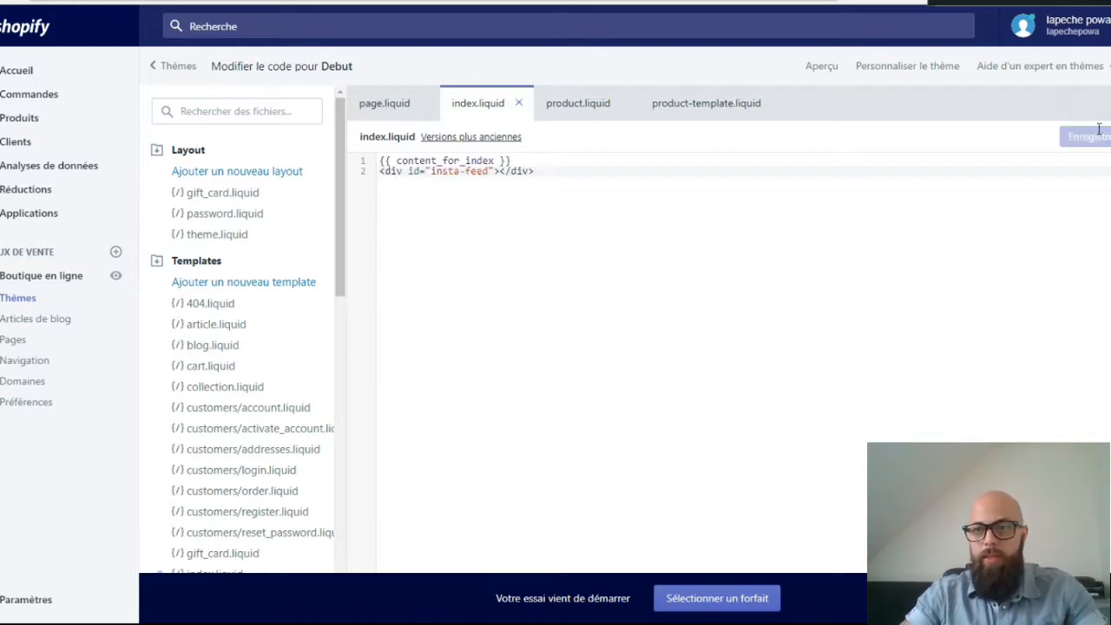
Open the product.liquid template and look through its code for the place where the feed code belongs.
click(590, 69)
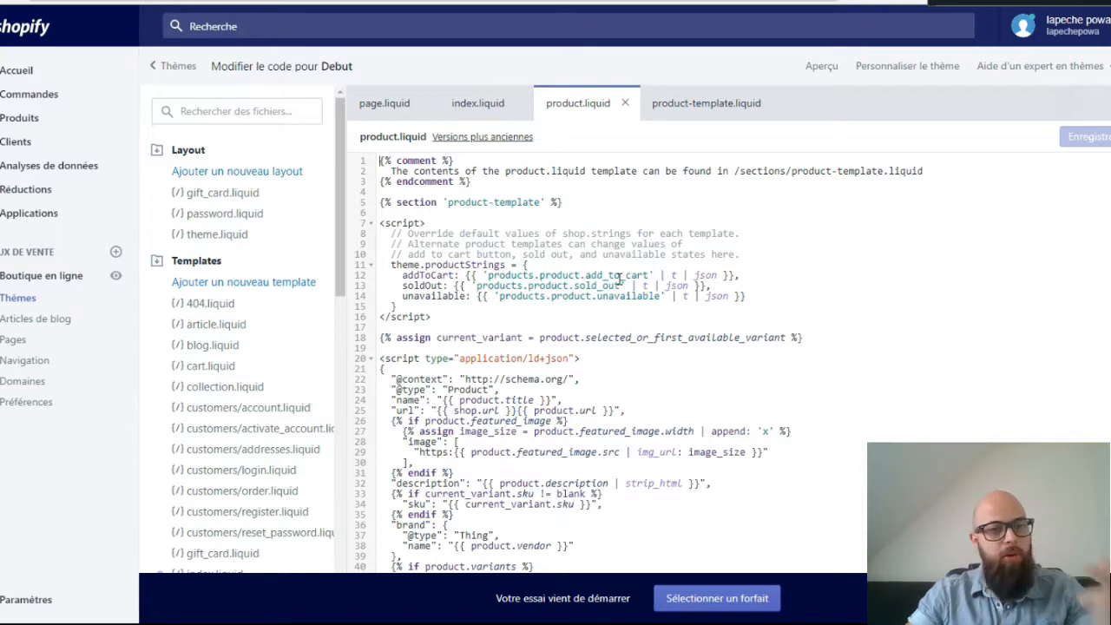
scroll(587, 279, down, 10)
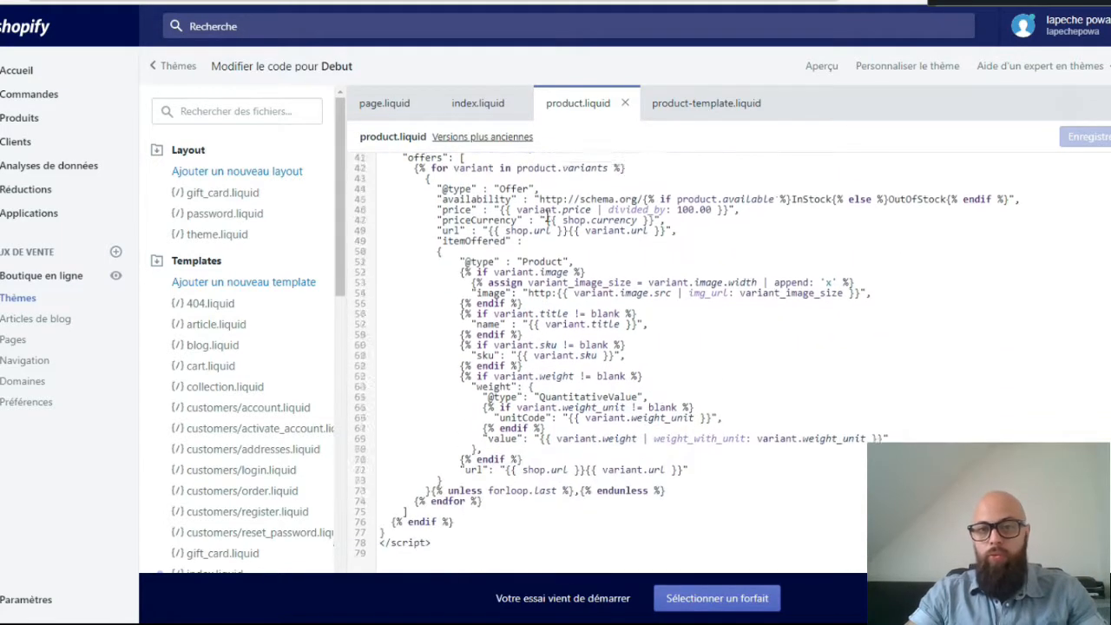
scroll(783, 293, down, 1)
scroll(575, 272, up, 5)
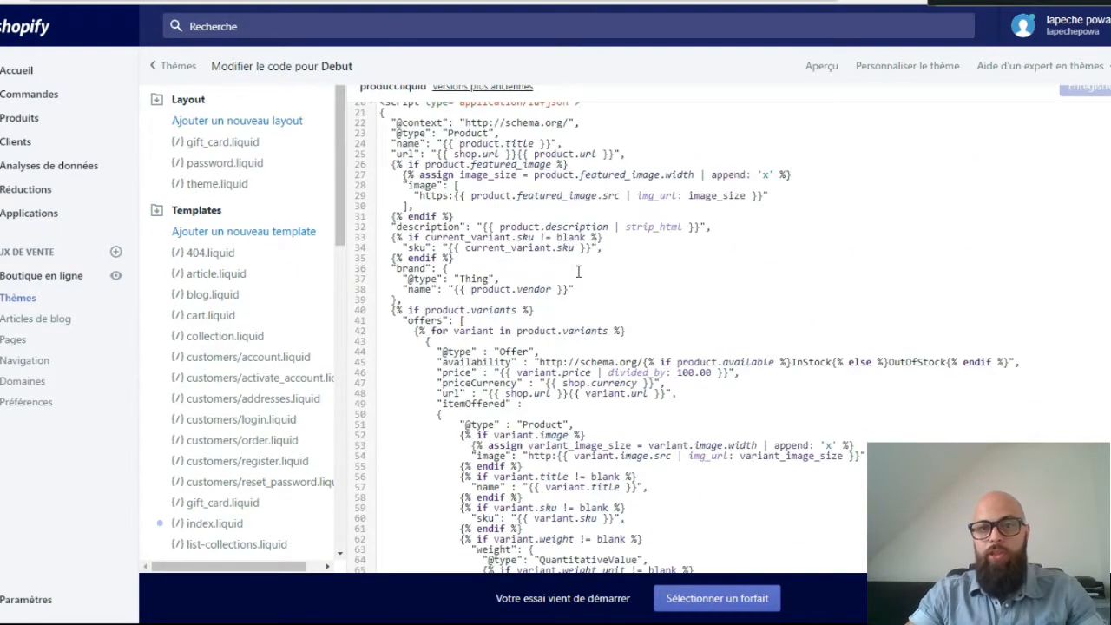
scroll(709, 323, down, 2)
scroll(521, 278, up, 2)
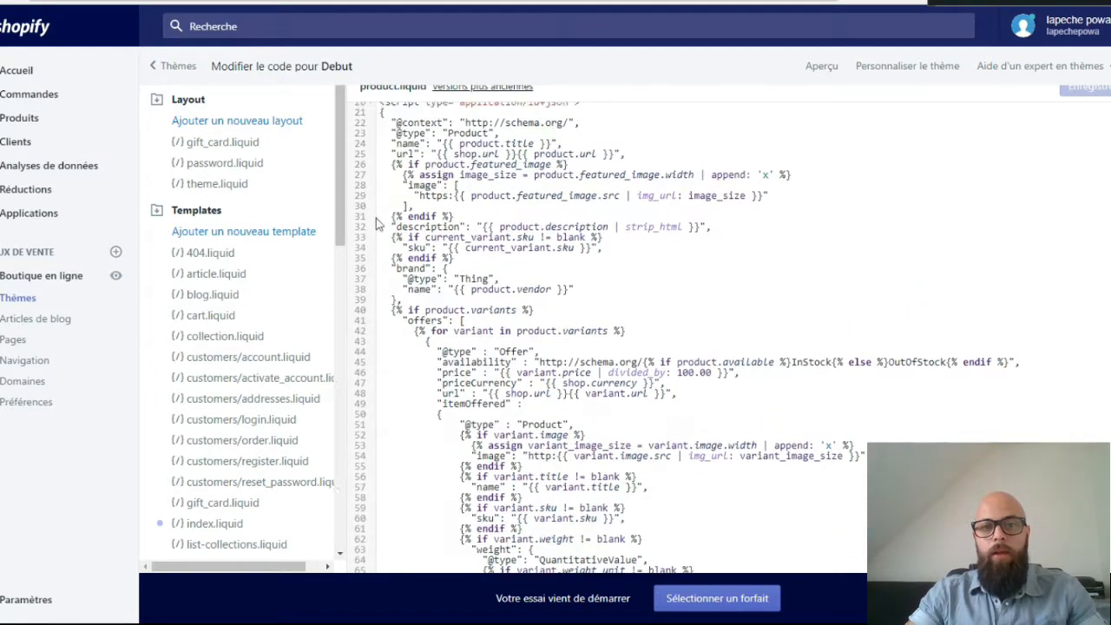
scroll(680, 143, up, 4)
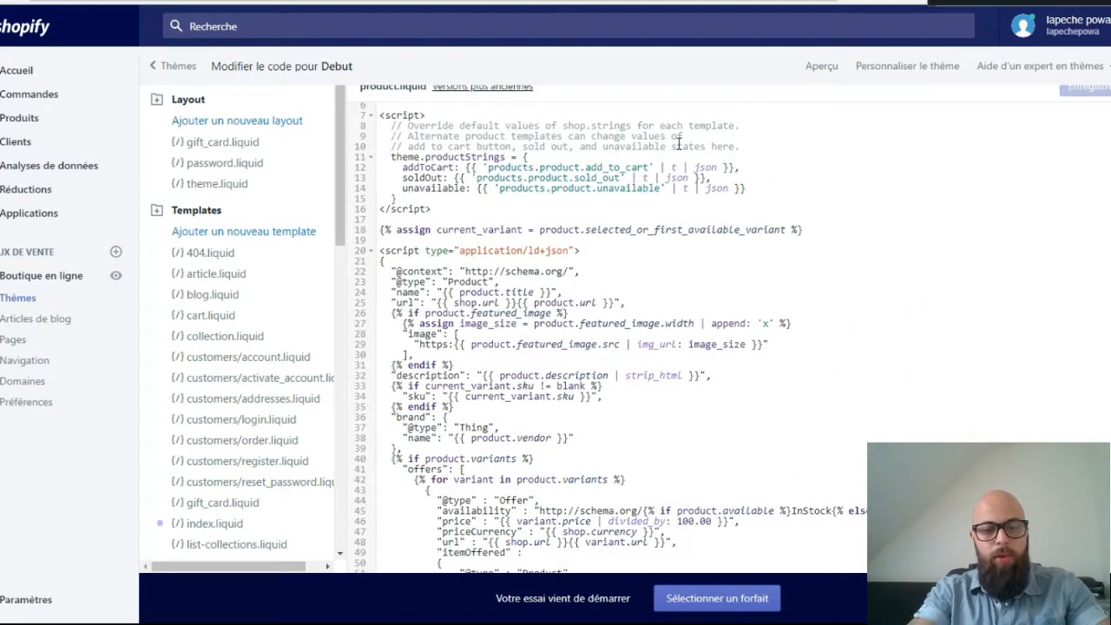
Search product.liquid for "instafeed" and check the template's code for the feed snippet.
key(ctrl+f)
text(instaf)
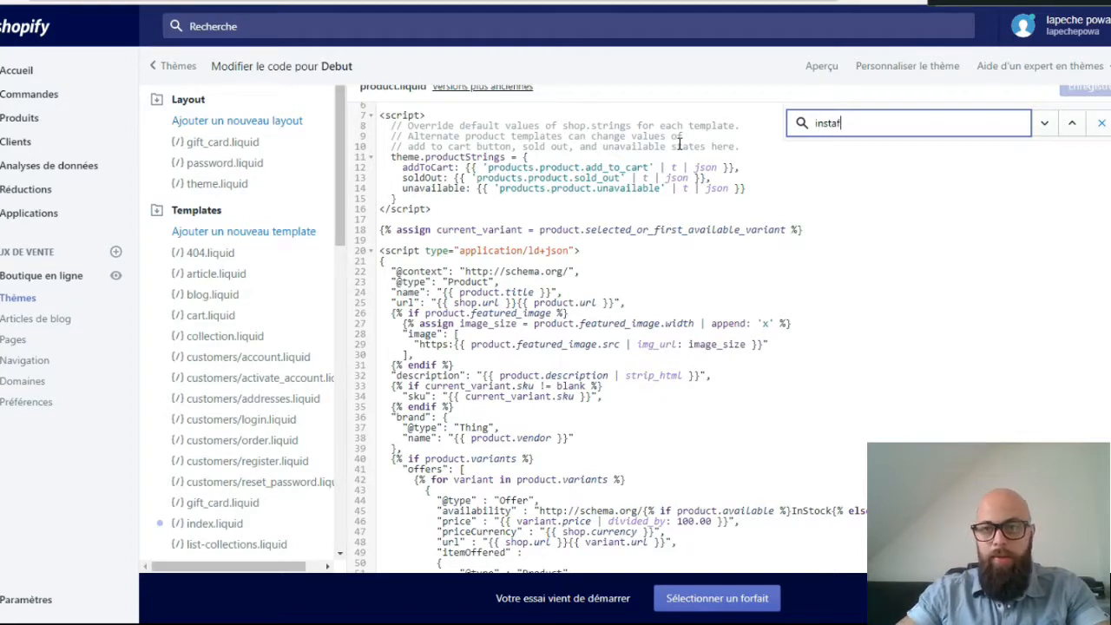
text(eed)
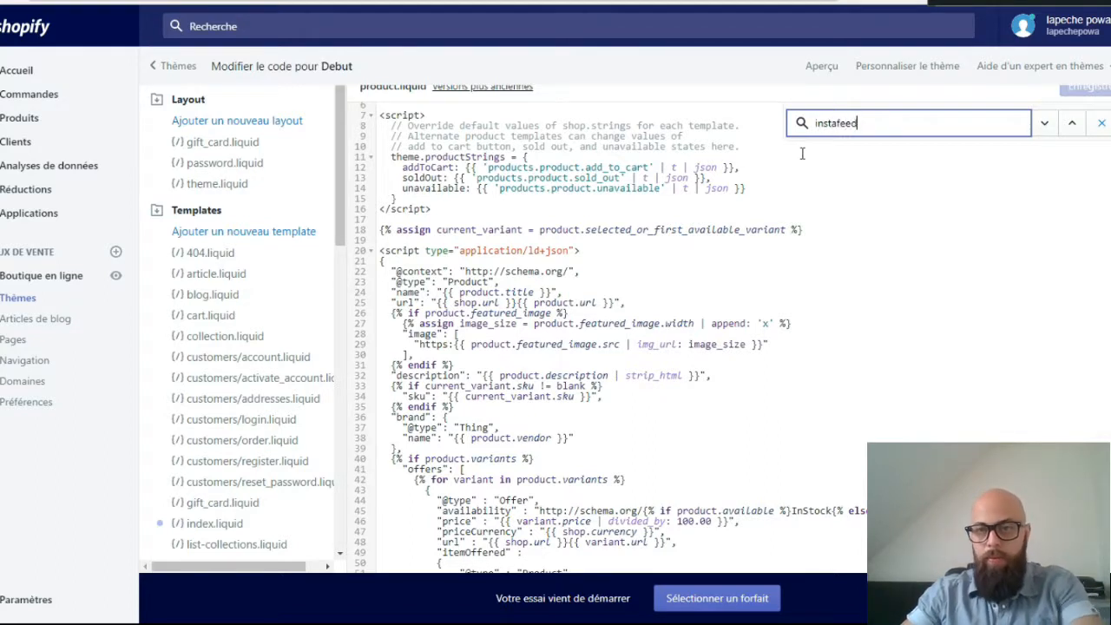
click(1043, 122)
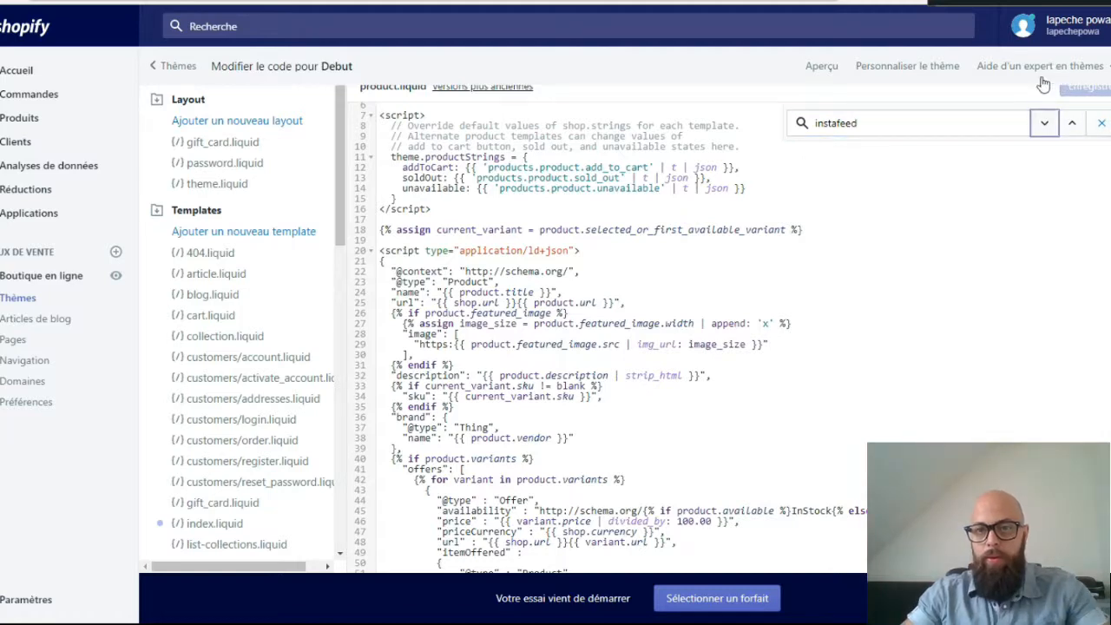
click(822, 313)
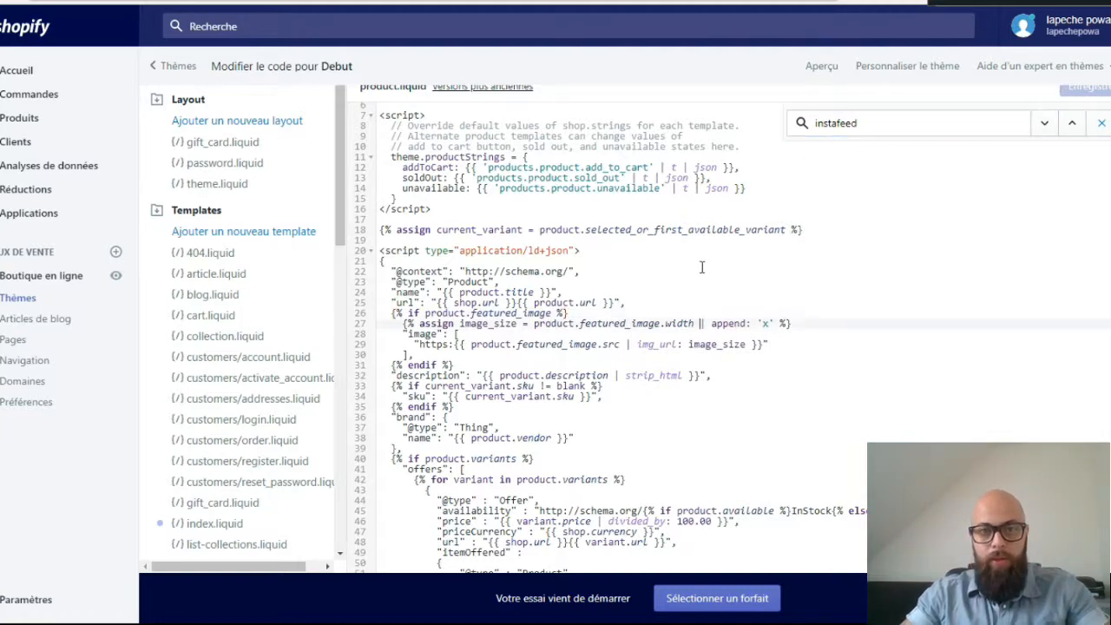
scroll(623, 301, down, 5)
scroll(541, 420, up, 3)
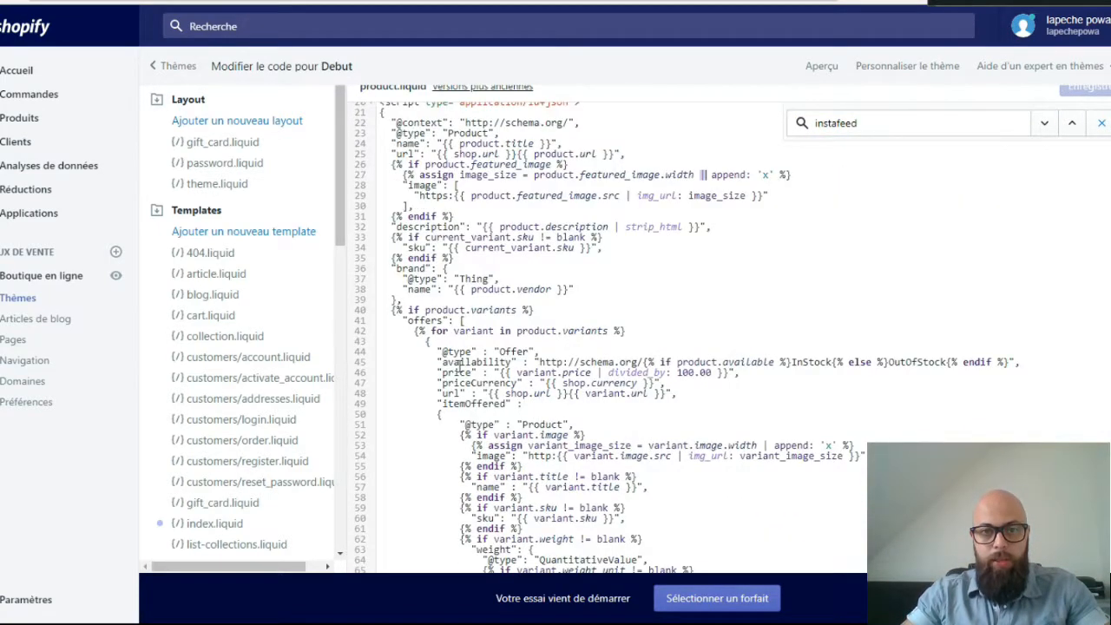
scroll(473, 230, up, 2)
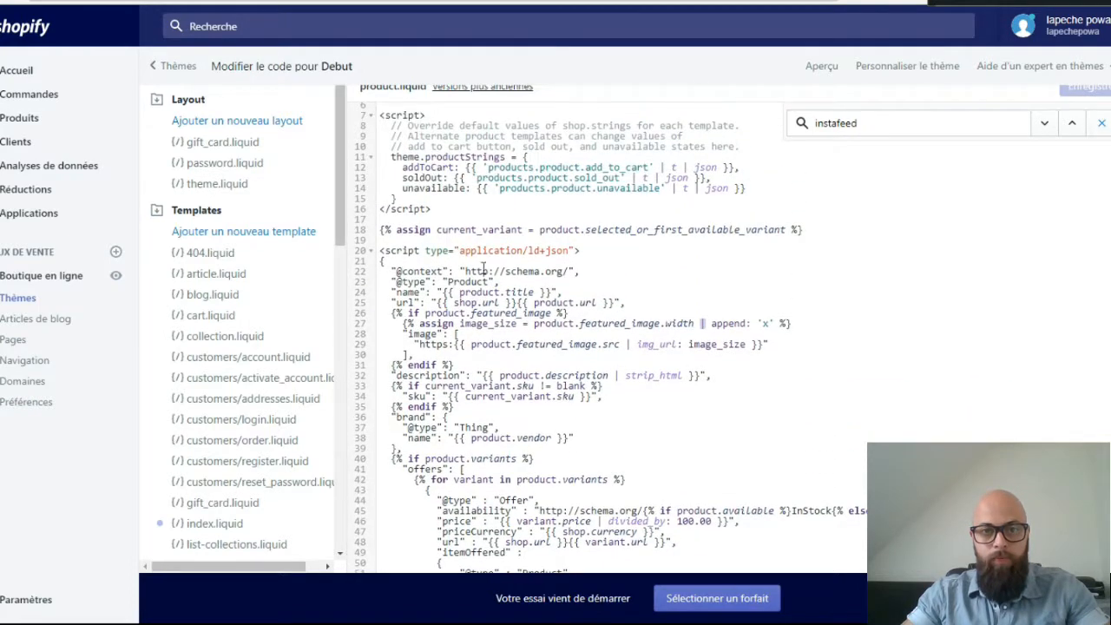
scroll(495, 211, up, 1)
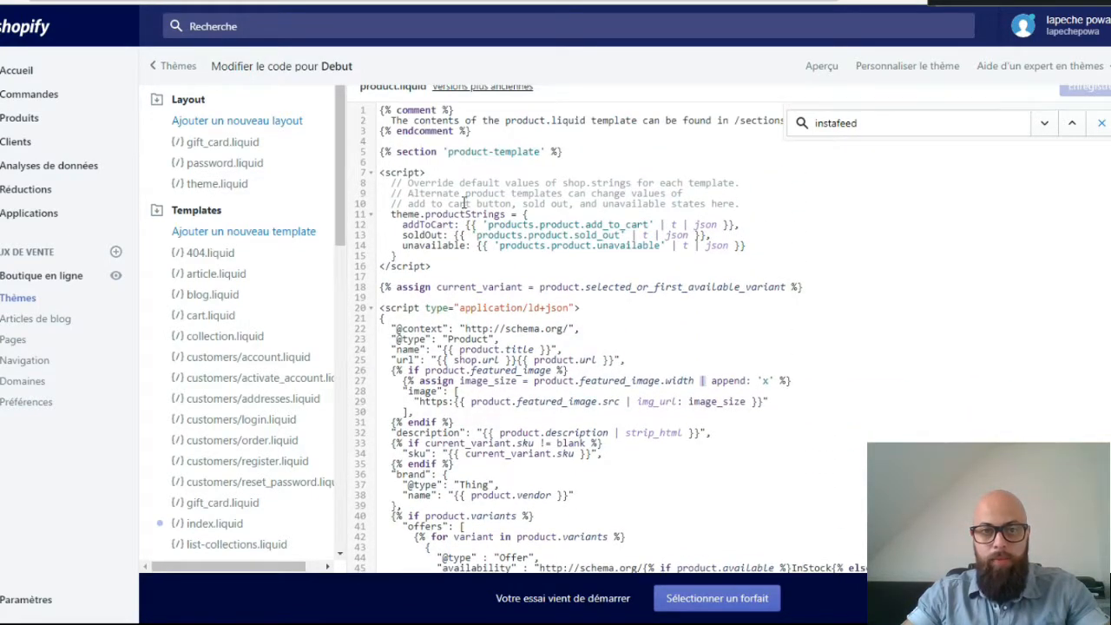
scroll(464, 203, up, 1)
scroll(472, 253, down, 3)
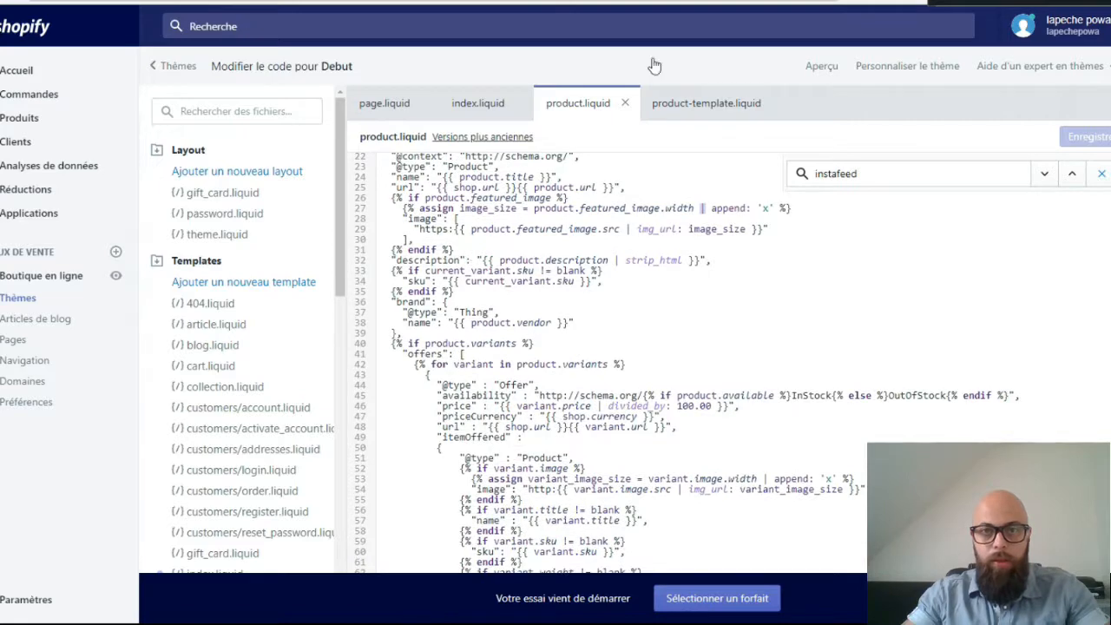
Switch to product-template.liquid and close the product.liquid, index.liquid and page.liquid files.
click(692, 102)
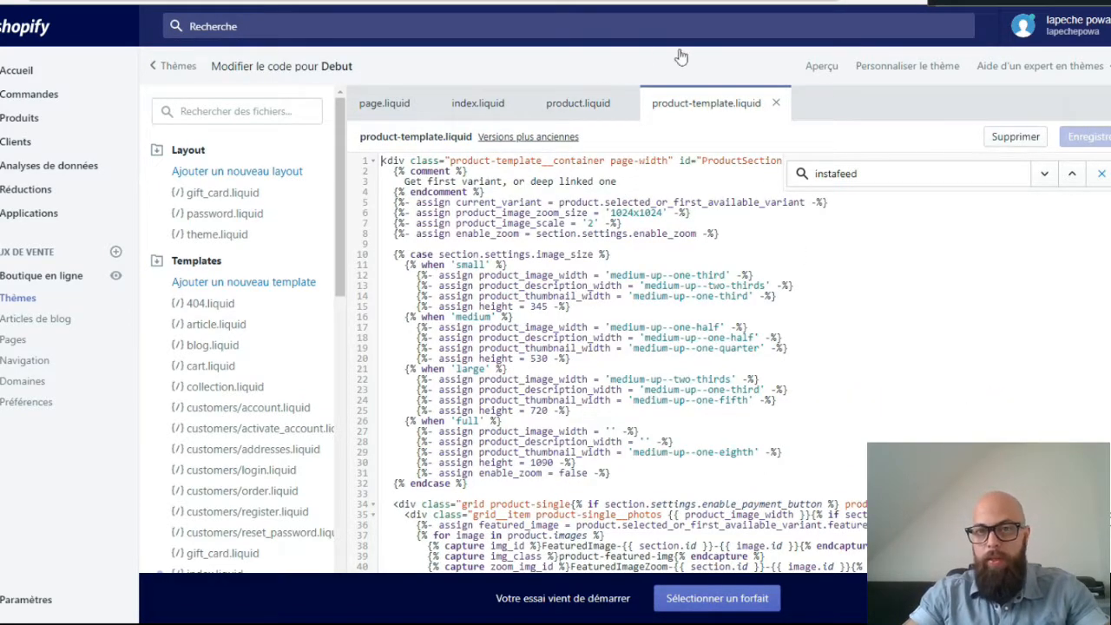
click(583, 103)
click(627, 103)
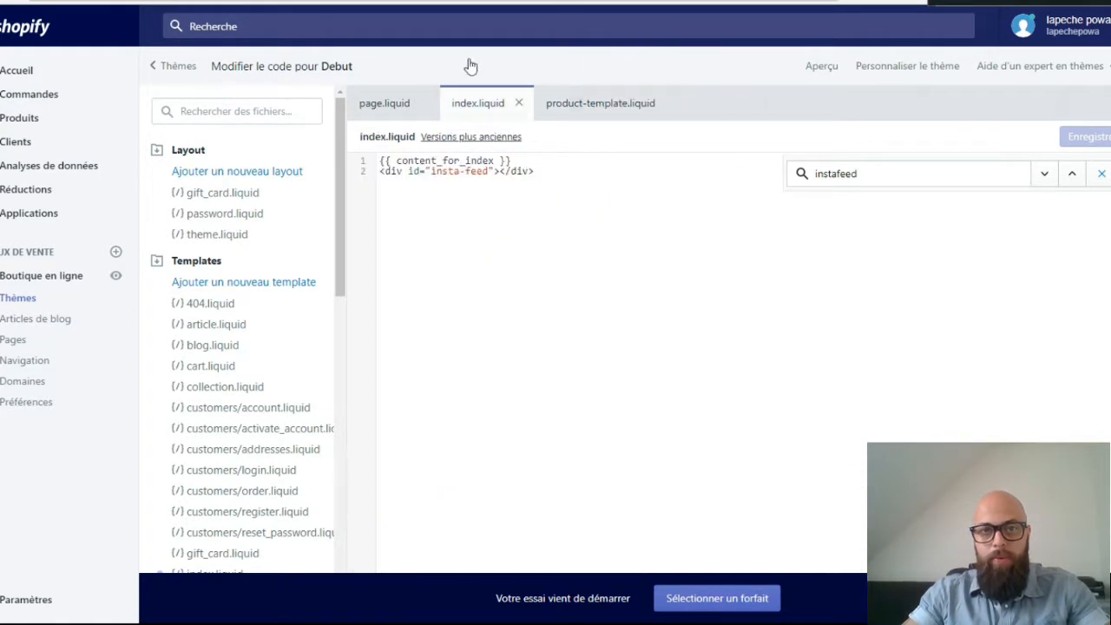
click(518, 102)
click(426, 102)
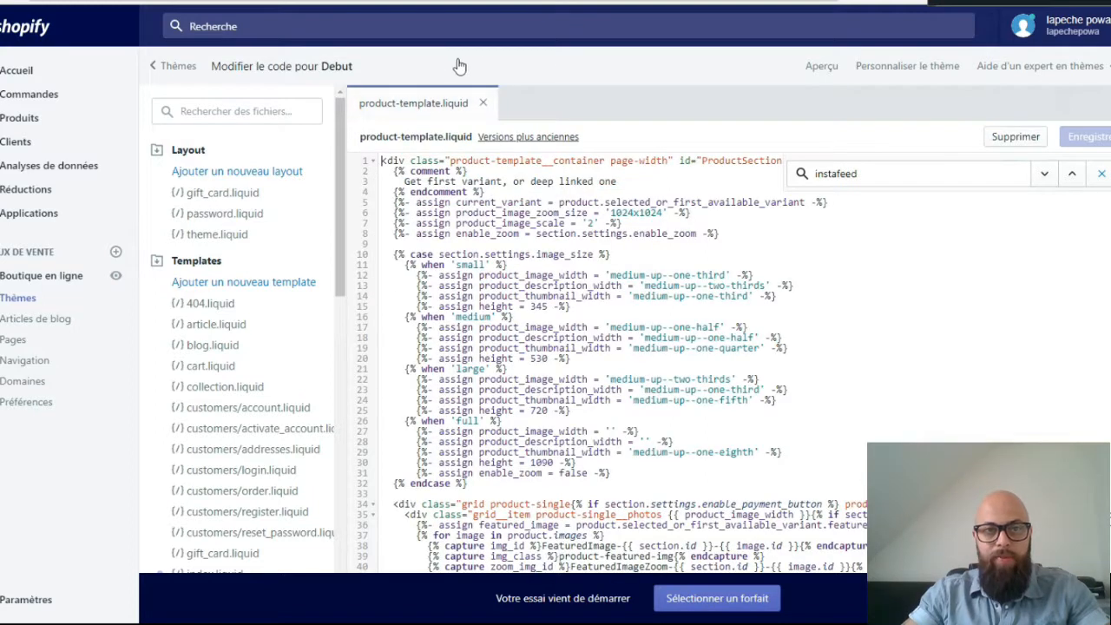
Search product-template.liquid for "instafeed" in both directions and close the search.
key(ctrl+f)
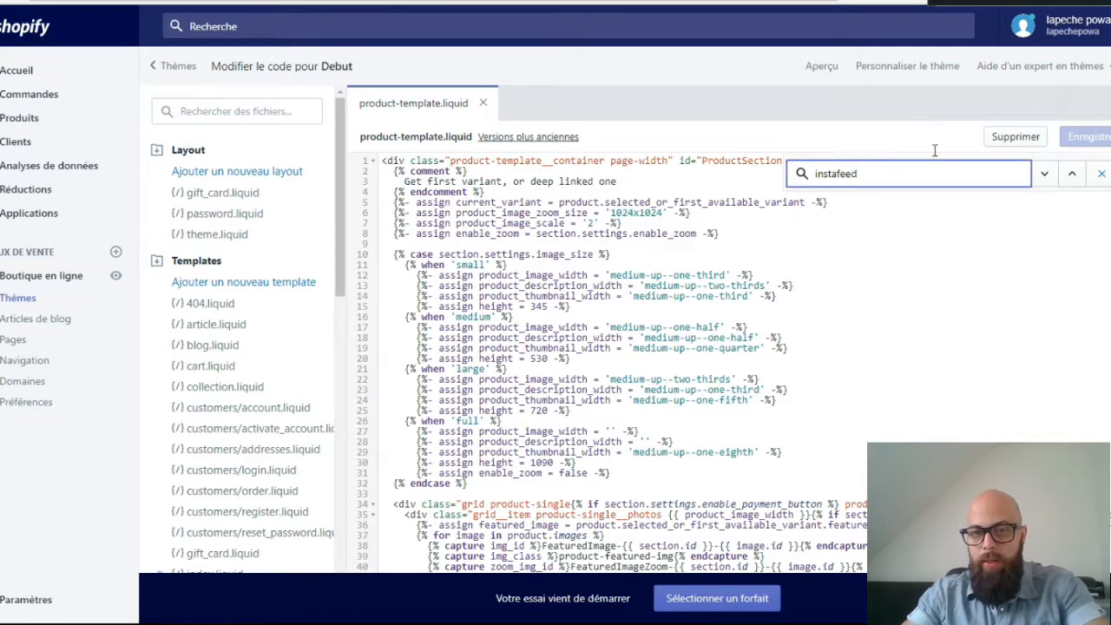
click(998, 212)
click(1045, 174)
click(1072, 173)
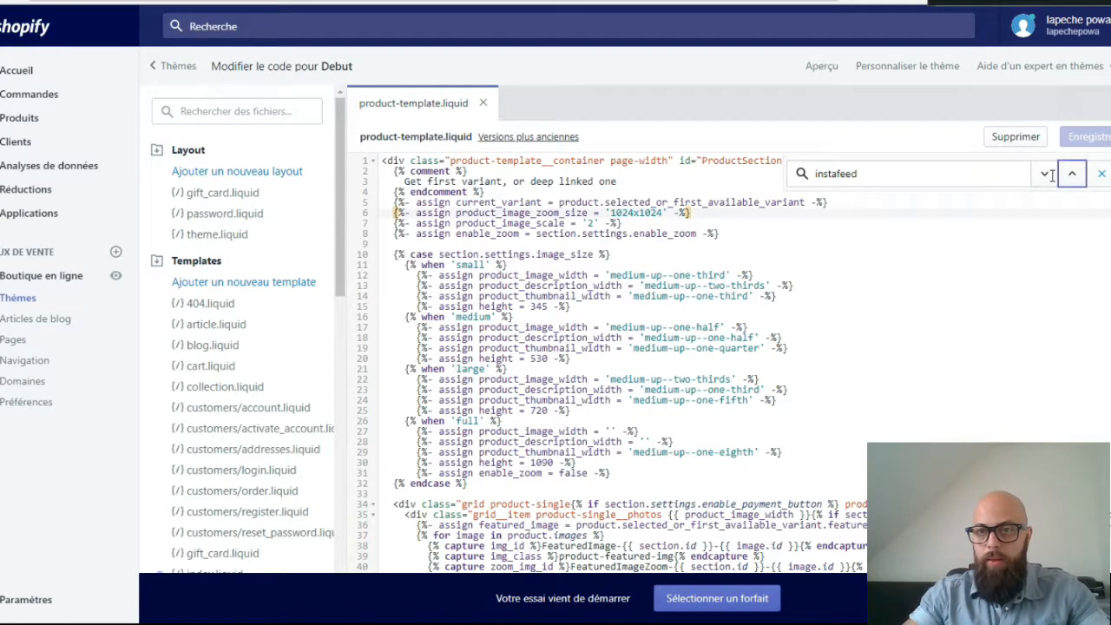
click(1101, 174)
Locate the insta-feed div line above the collection block in product-template.liquid and select it.
scroll(794, 336, down, 15)
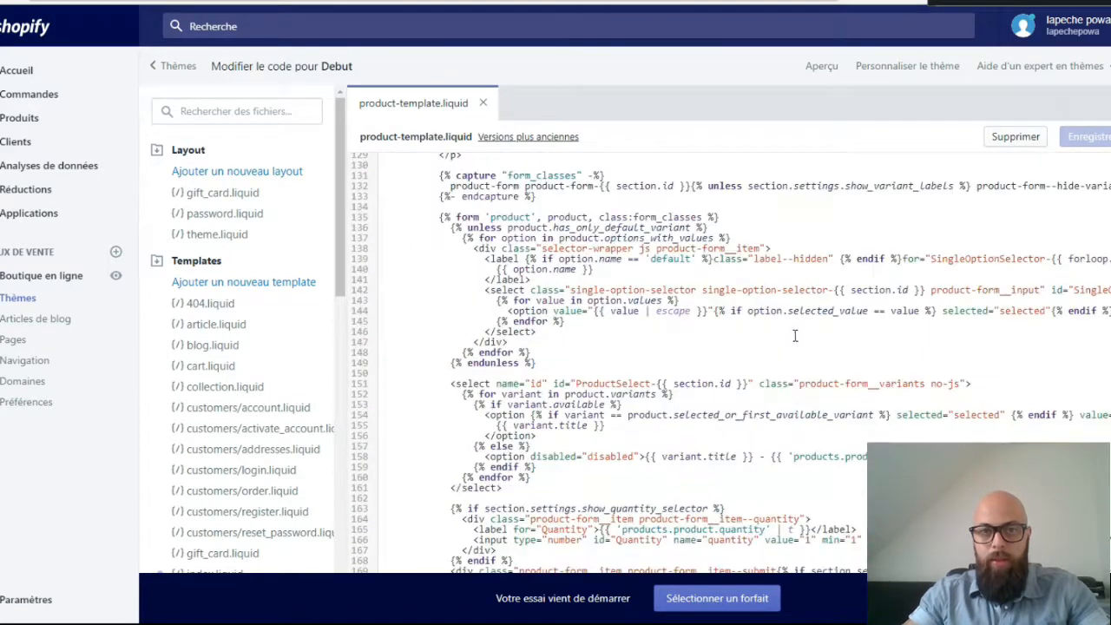
scroll(781, 339, down, 7)
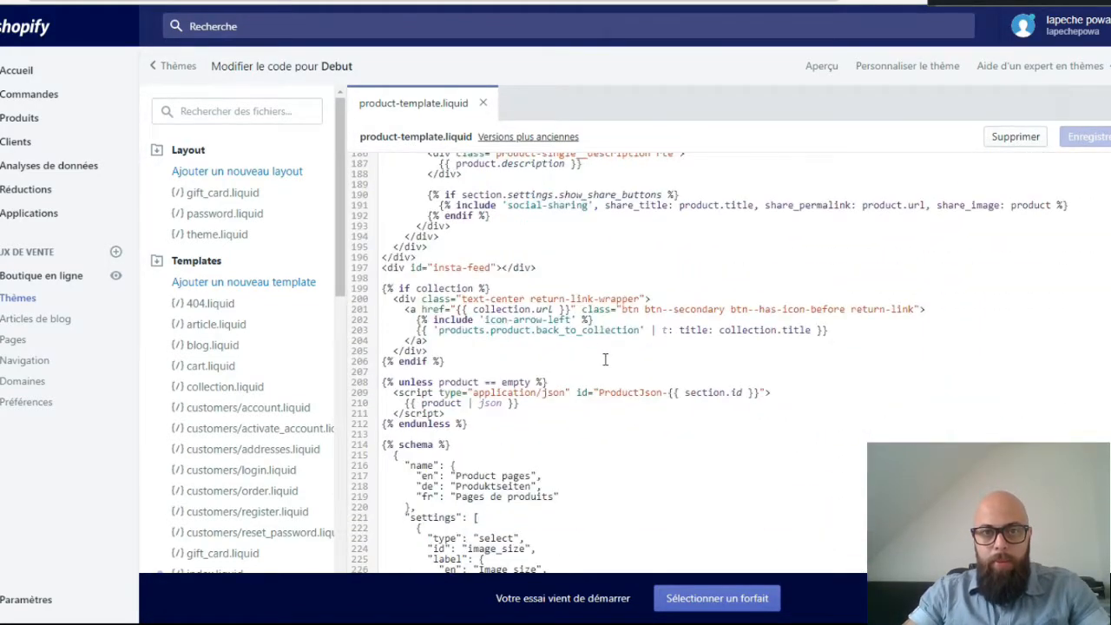
scroll(605, 359, down, 2)
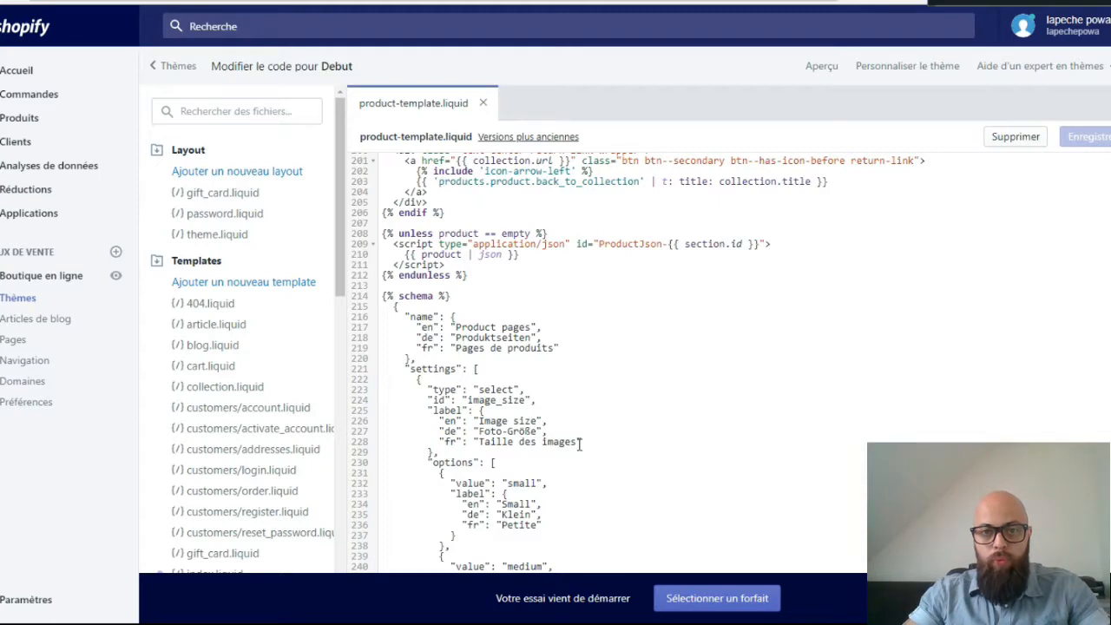
scroll(579, 444, down, 10)
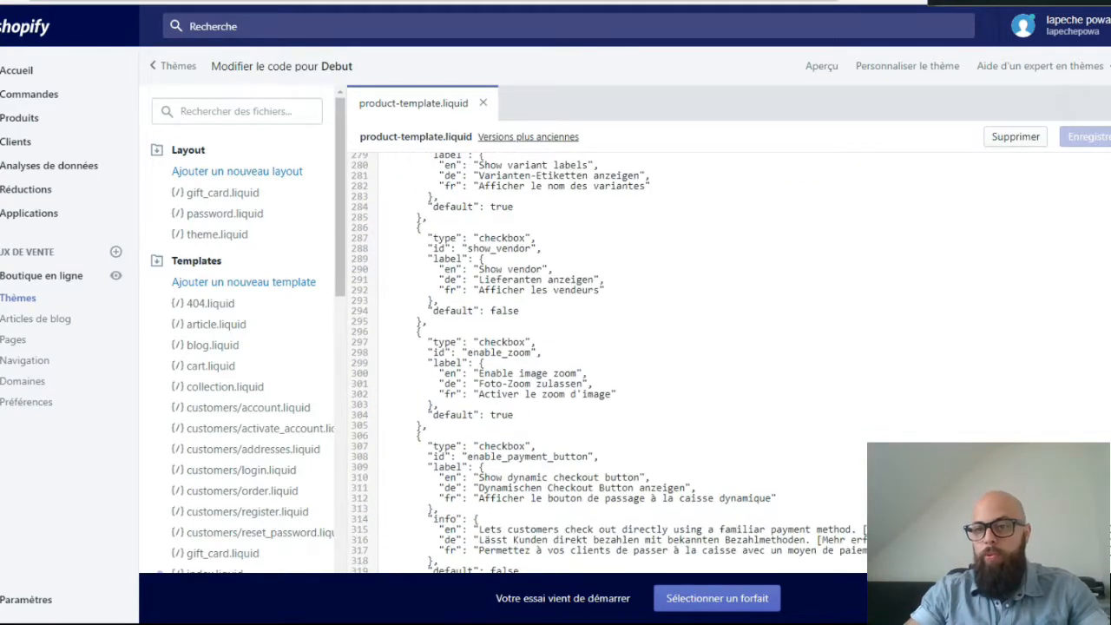
scroll(625, 328, down, 1)
scroll(625, 328, up, 1)
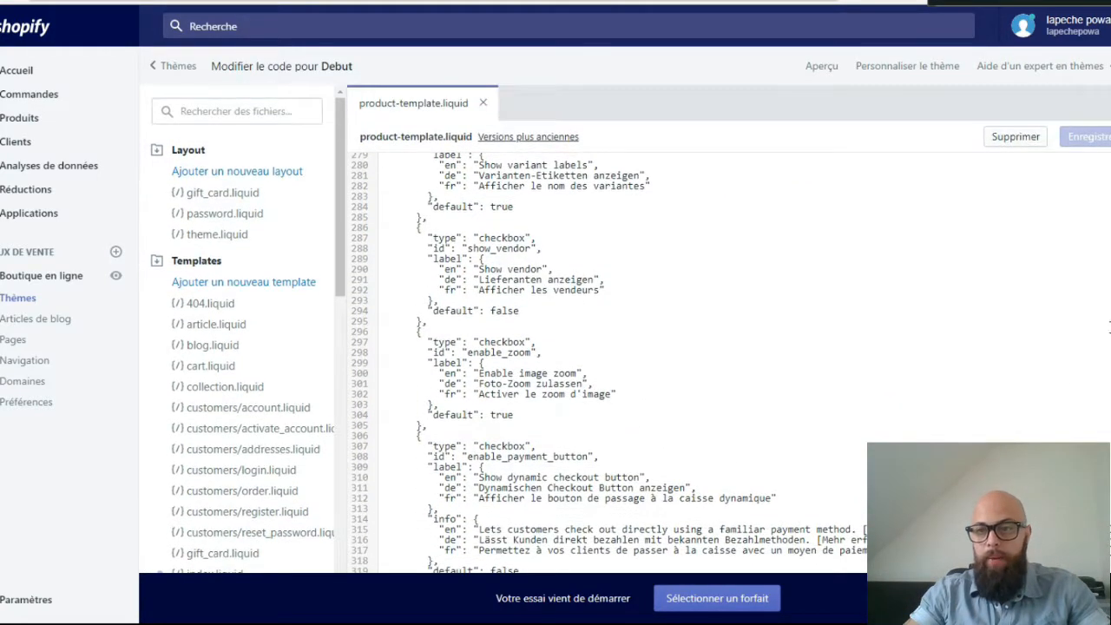
scroll(633, 362, up, 12)
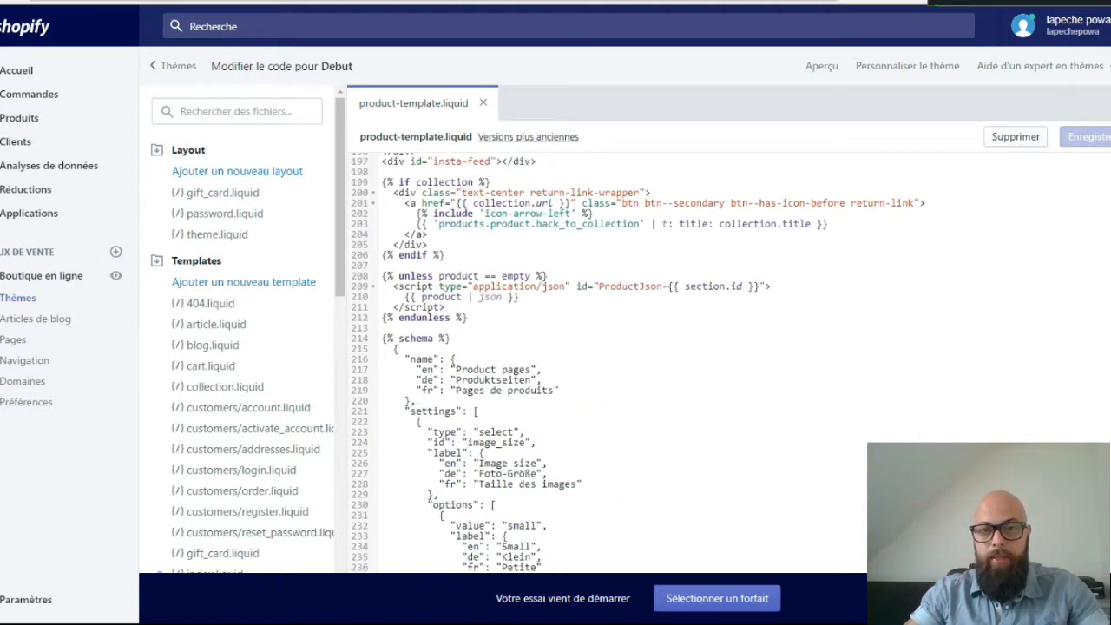
scroll(570, 289, up, 2)
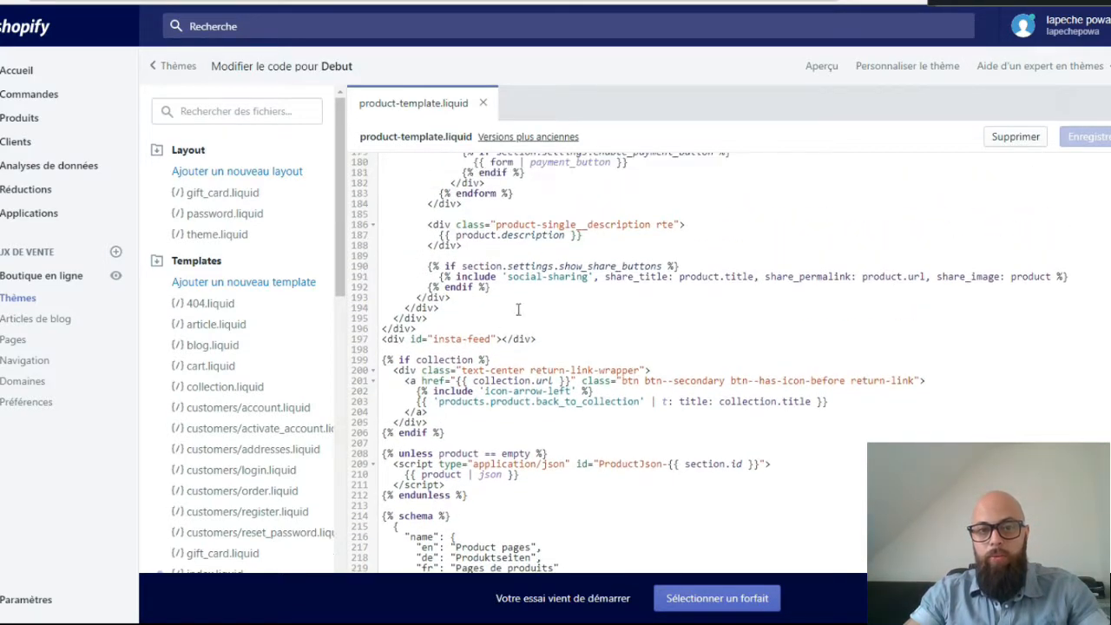
key(shift+Home)
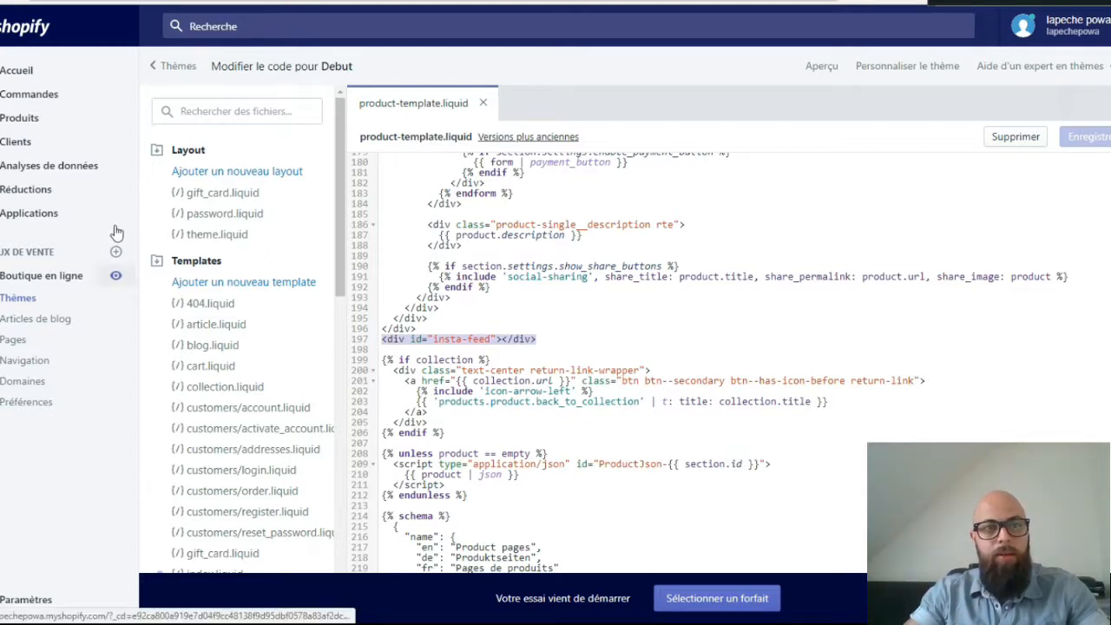
Preview the online store and check the homepage down to the Instagram feed area above the footer.
click(116, 275)
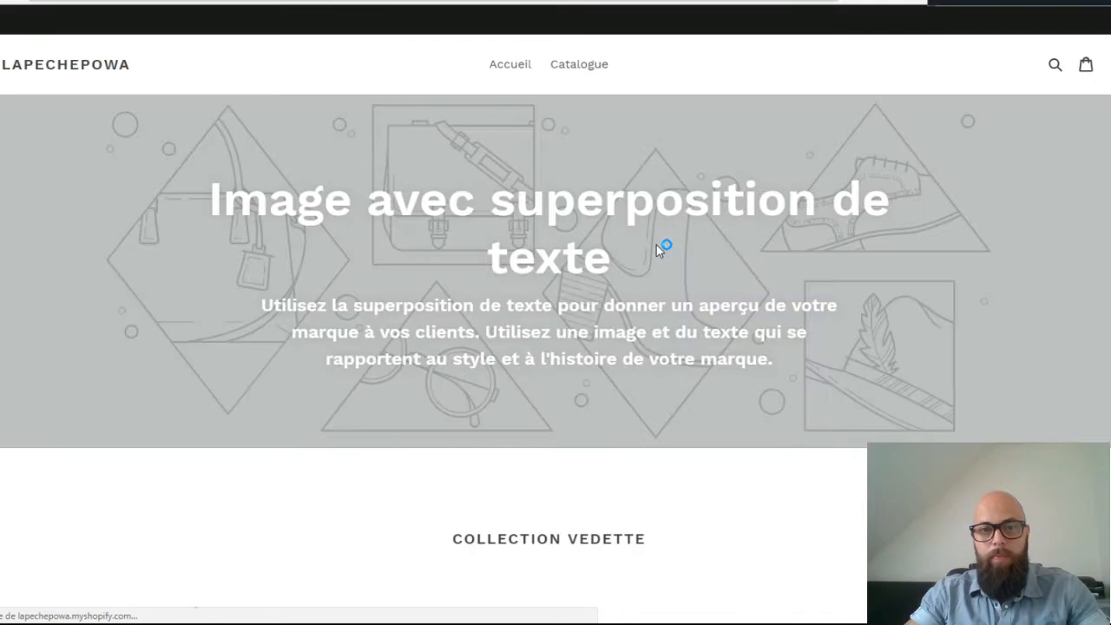
scroll(570, 185, down, 8)
scroll(608, 239, down, 3)
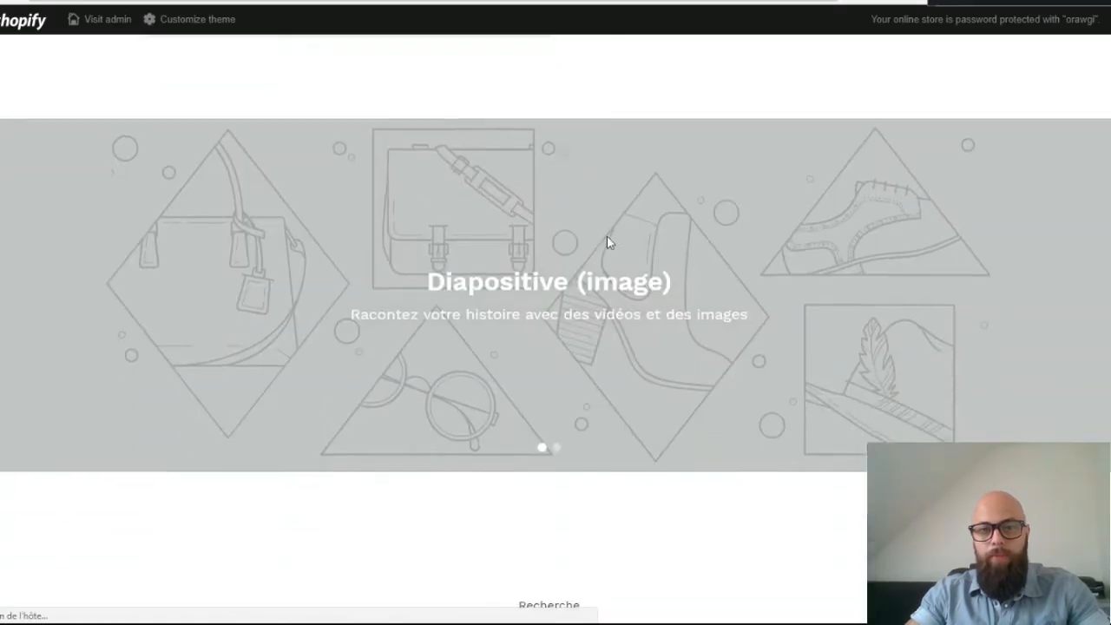
scroll(422, 356, up, 10)
scroll(444, 328, up, 1)
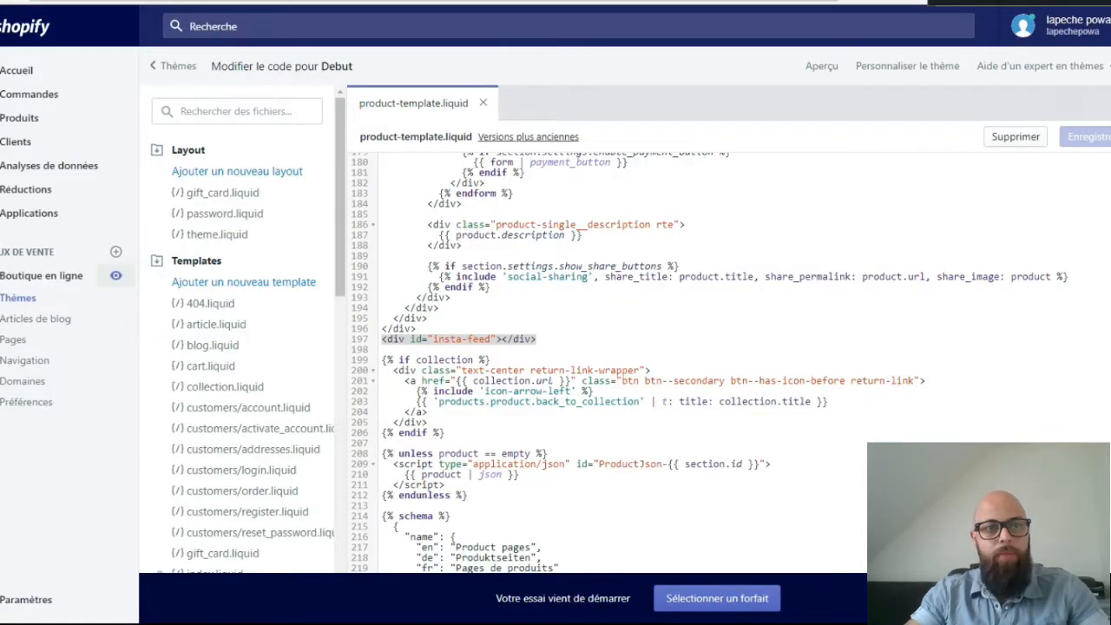
Preview the store again, open the "Moulinet de pêche test" product from the catalogue, and check for Instagram pictures below its description.
click(115, 220)
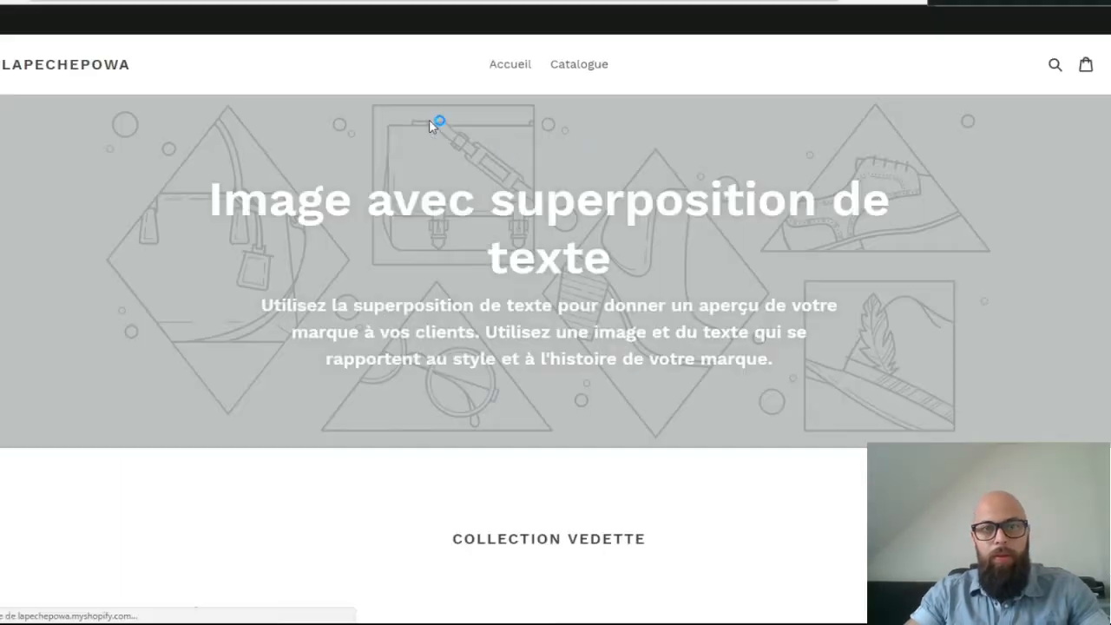
click(568, 64)
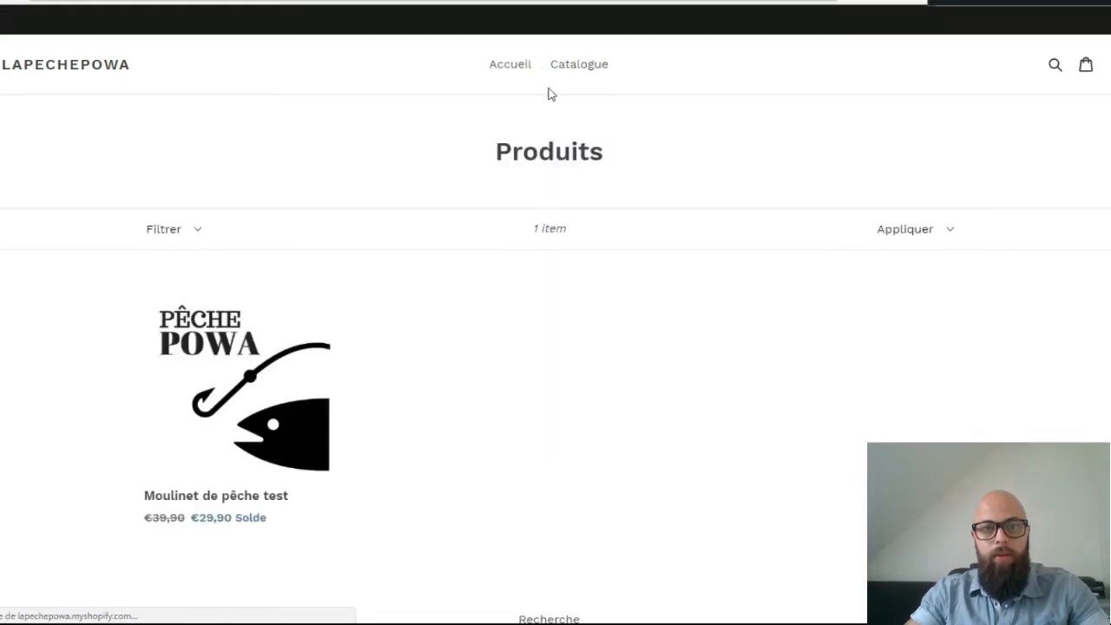
scroll(951, 236, down, 5)
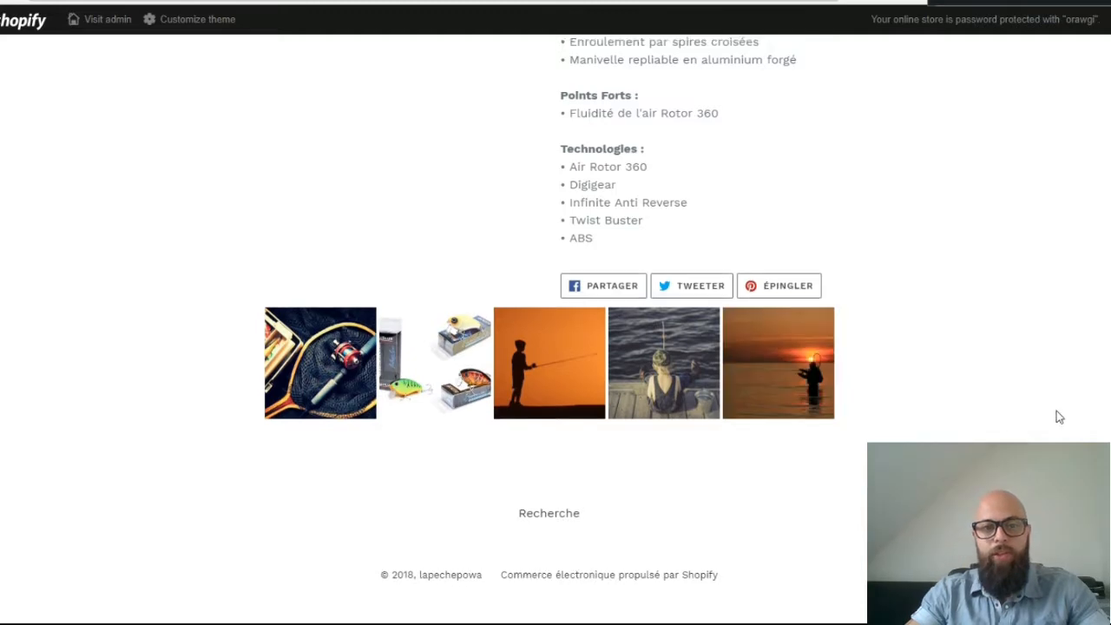
scroll(1056, 410, up, 6)
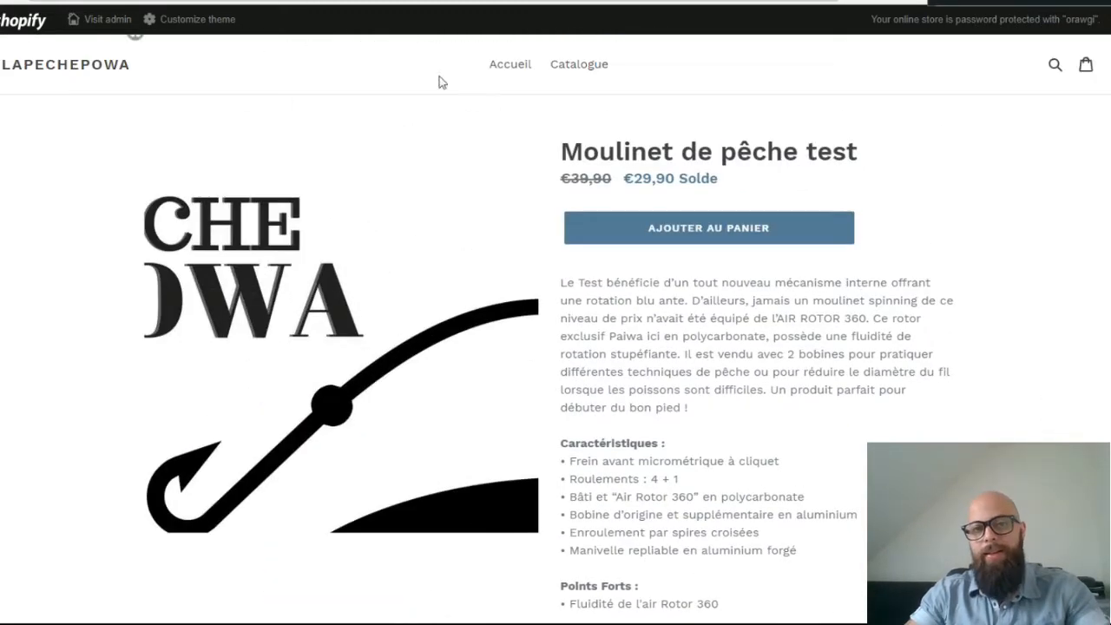
Examine the product page's layout from the title and description down to the Instagram picture row.
scroll(1100, 436, down, 4)
scroll(707, 404, up, 4)
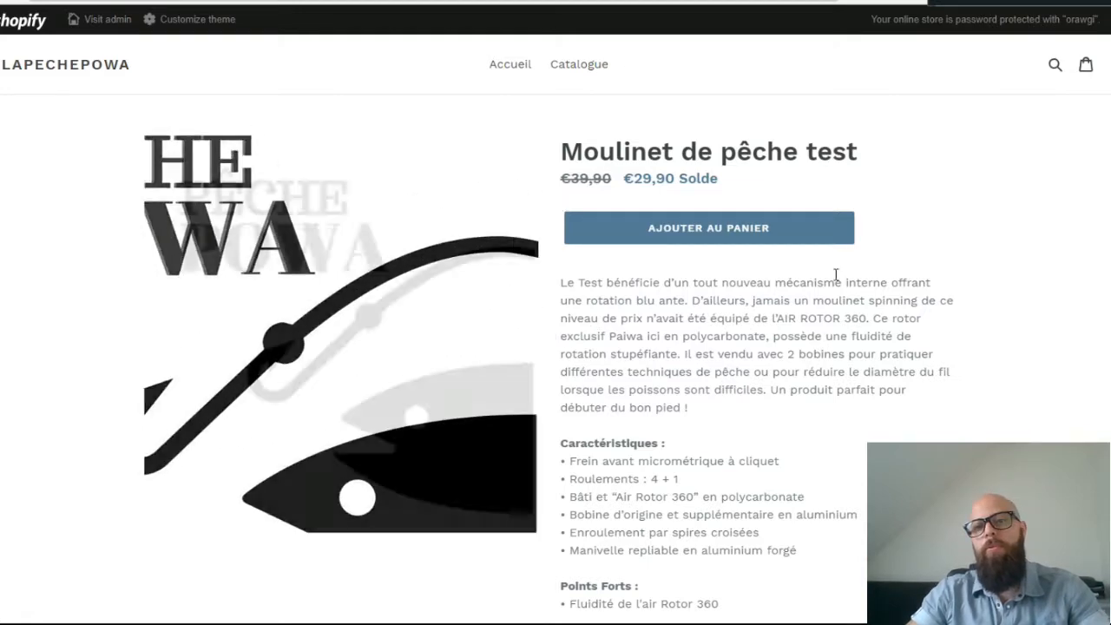
scroll(971, 315, down, 3)
scroll(432, 206, up, 3)
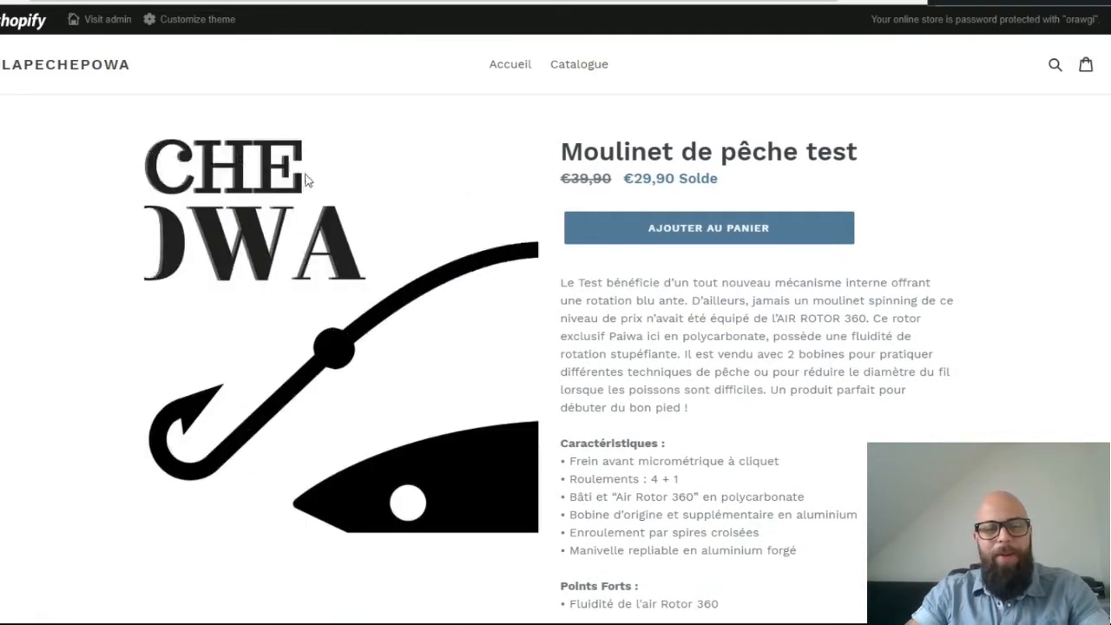
scroll(486, 297, down, 4)
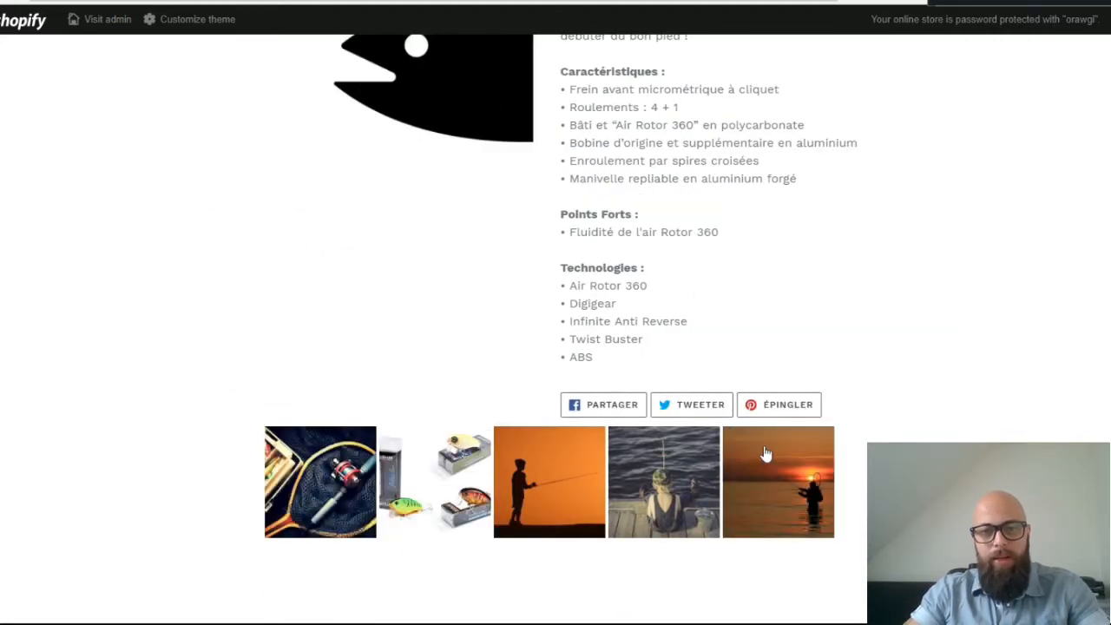
scroll(1066, 227, up, 4)
scroll(833, 355, down, 5)
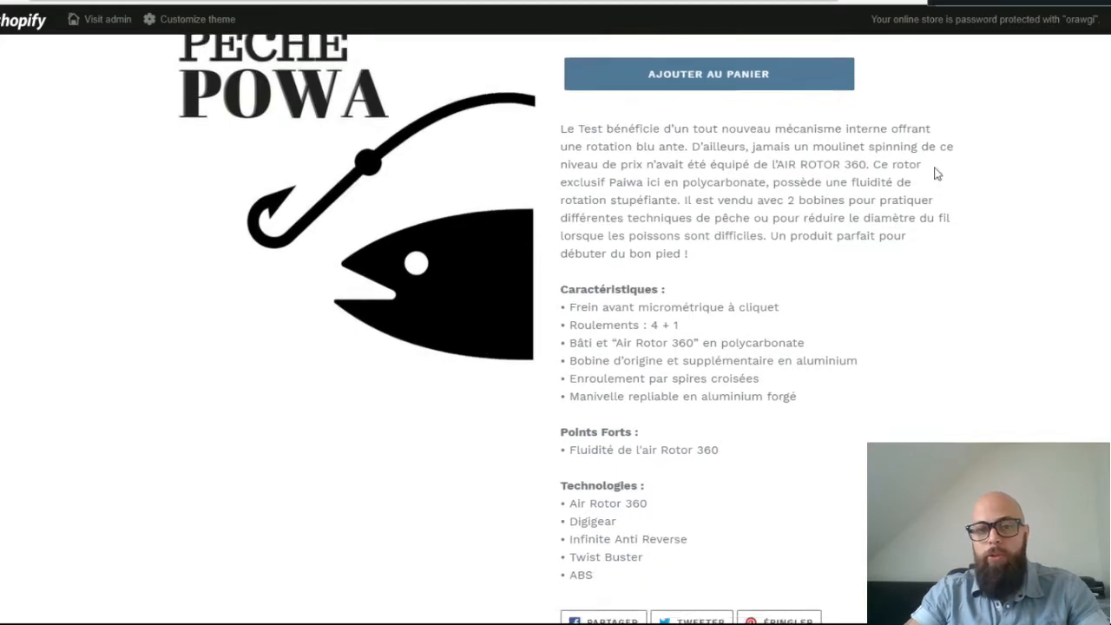
scroll(662, 513, up, 3)
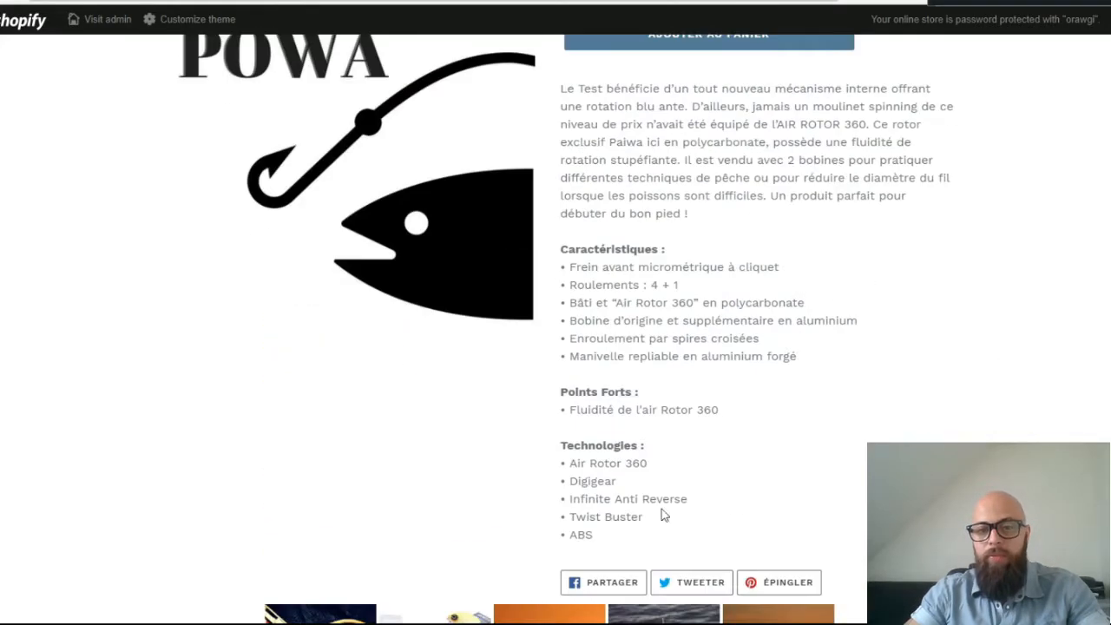
Open the Instagram post of the fishing reel and net picture from the feed, then return to the product page.
scroll(285, 491, down, 2)
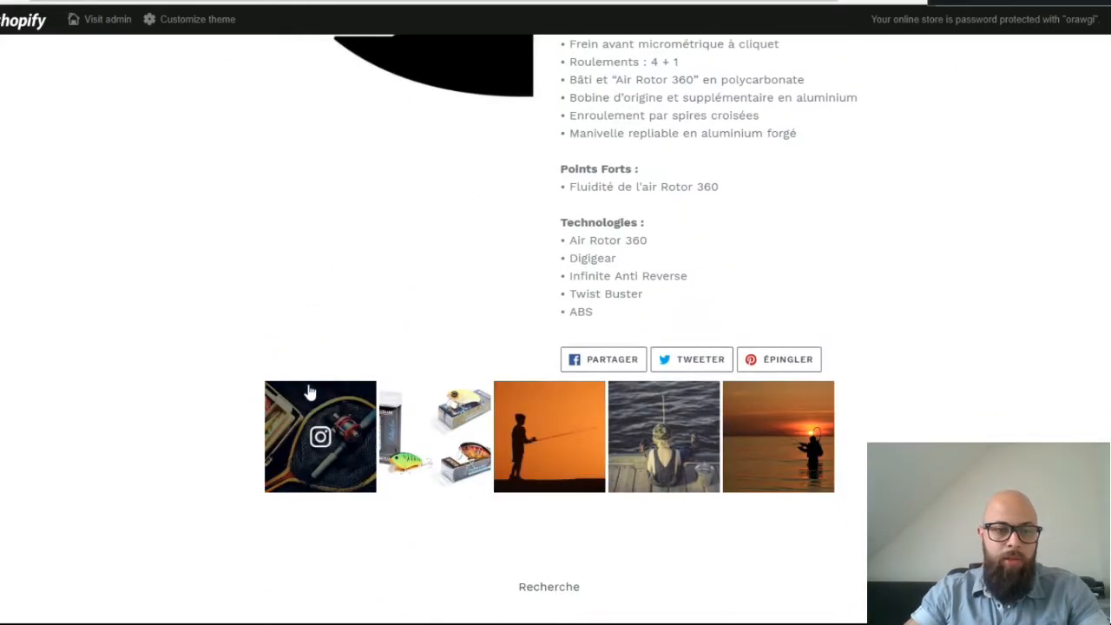
click(336, 399)
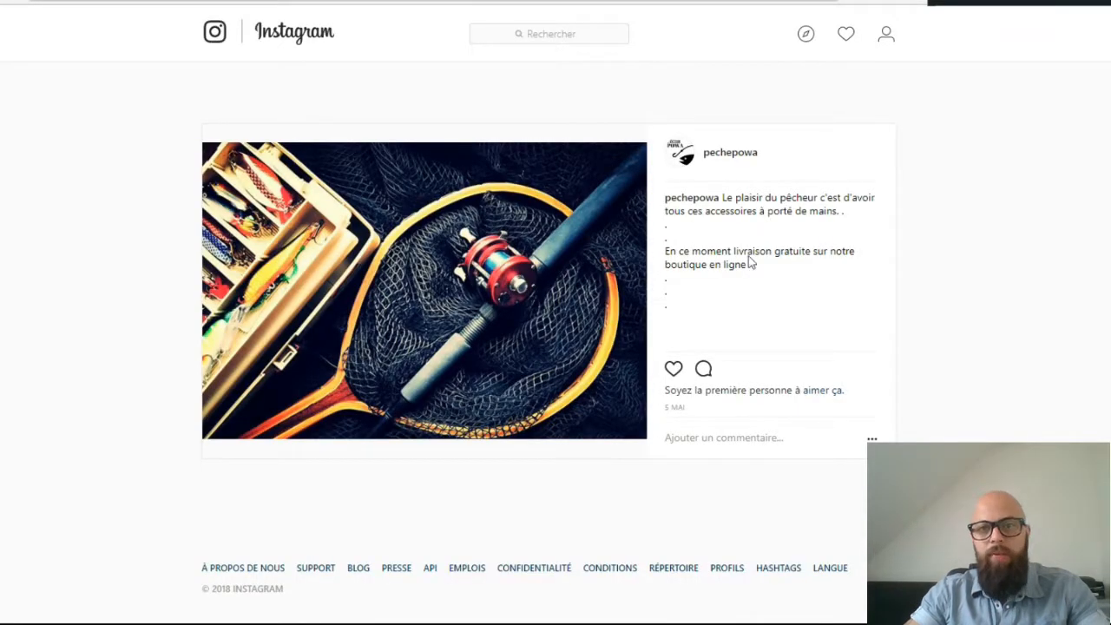
key(alt+Left)
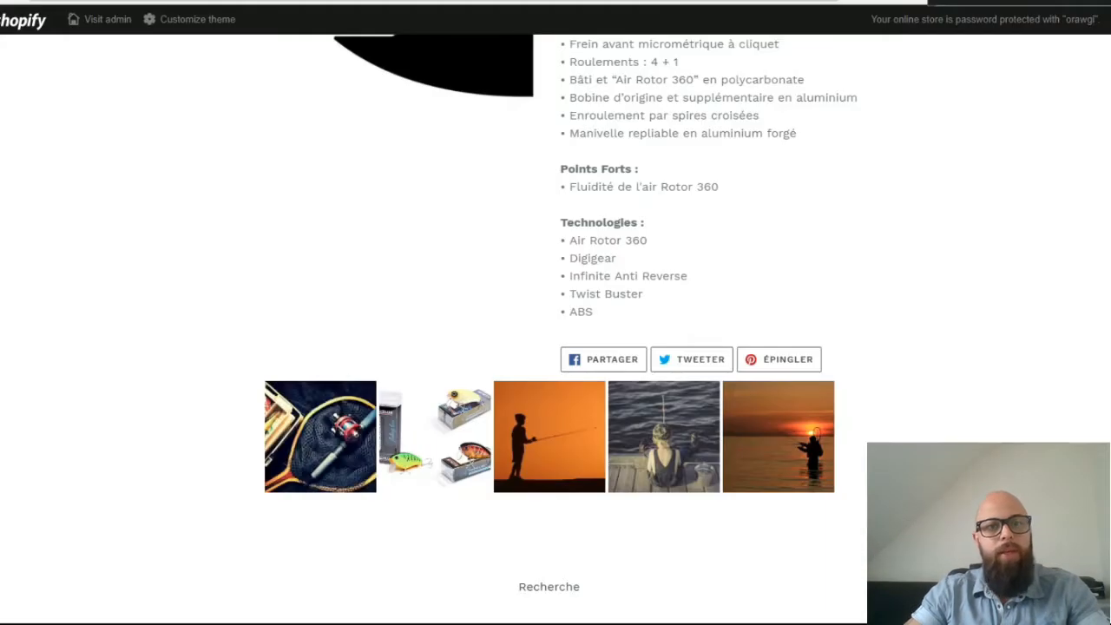
scroll(613, 324, up, 5)
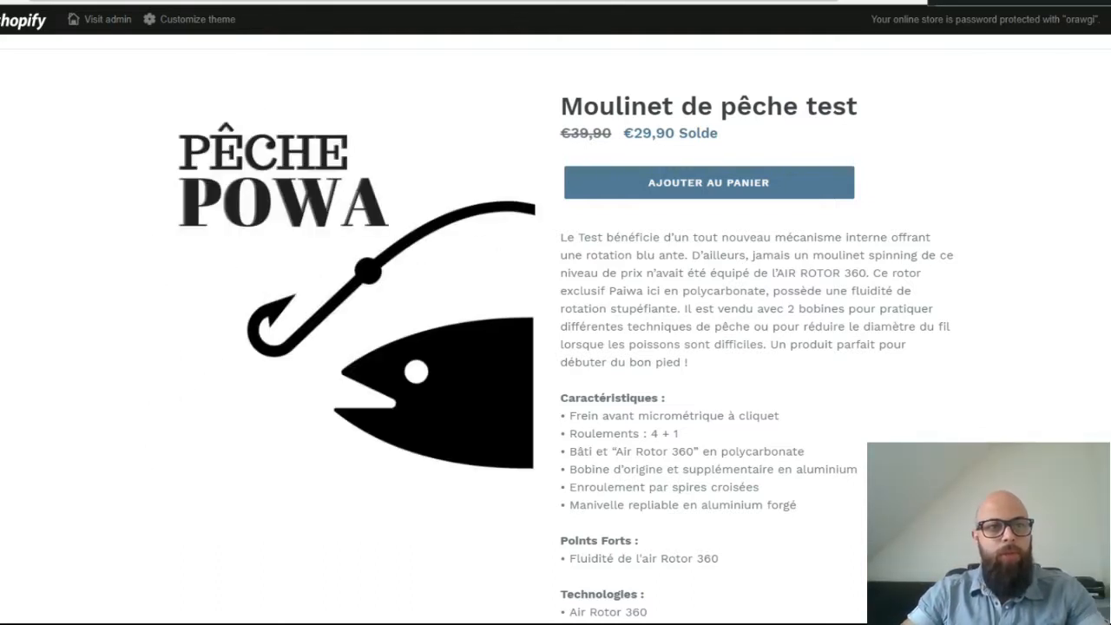
Return to the theme code editor and review the product-template.liquid code around the insta-feed div and the theme's file list.
click(460, 1)
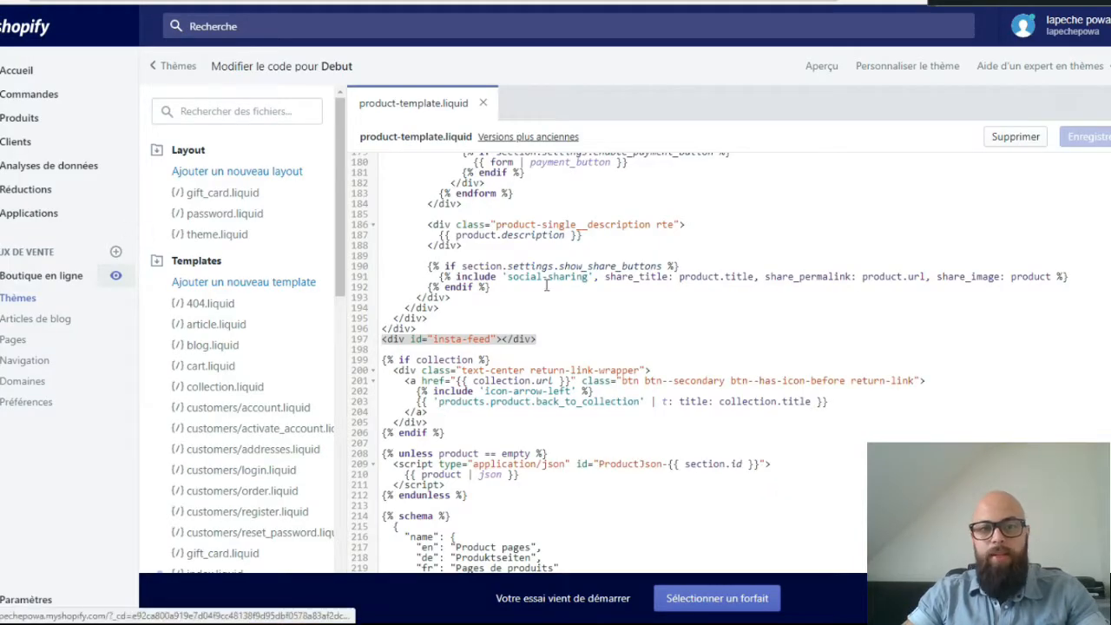
scroll(547, 287, down, 4)
scroll(555, 260, up, 2)
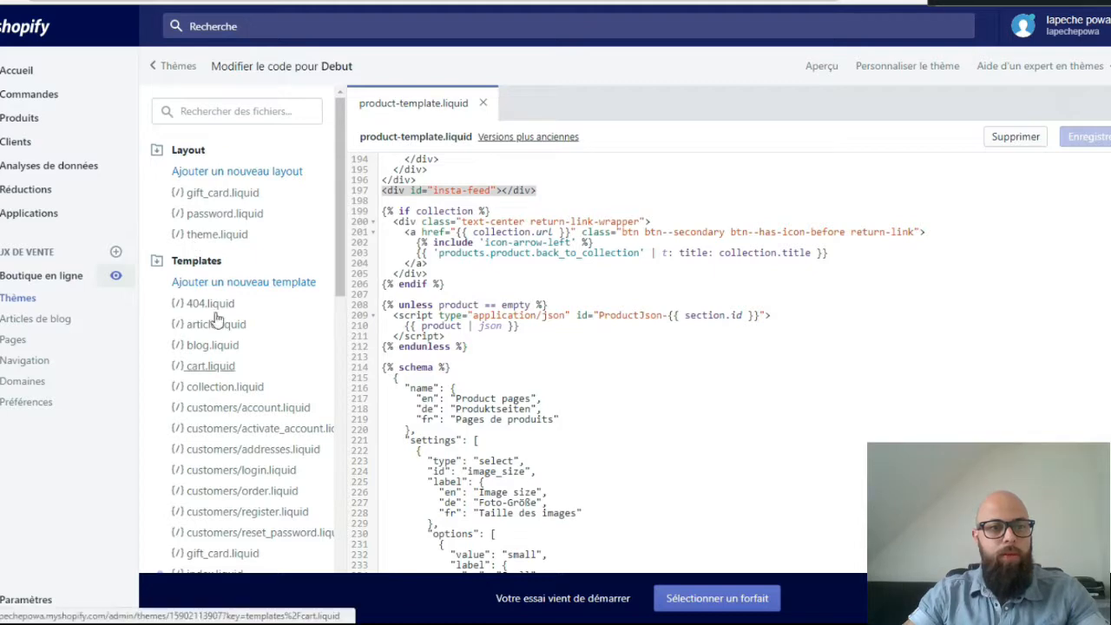
scroll(215, 347, down, 5)
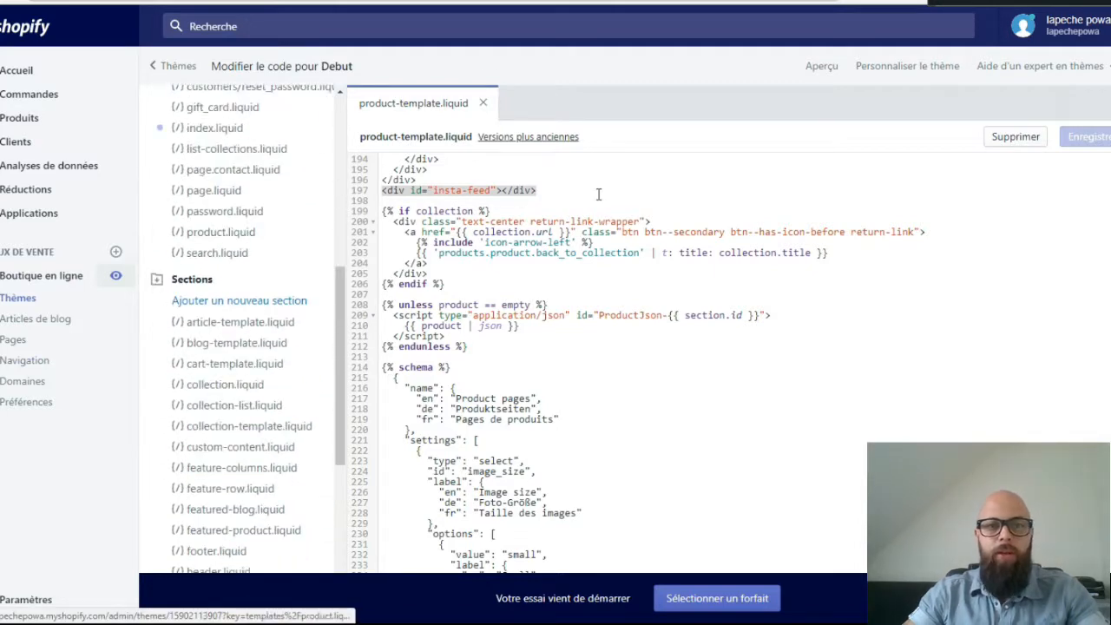
scroll(525, 277, up, 1)
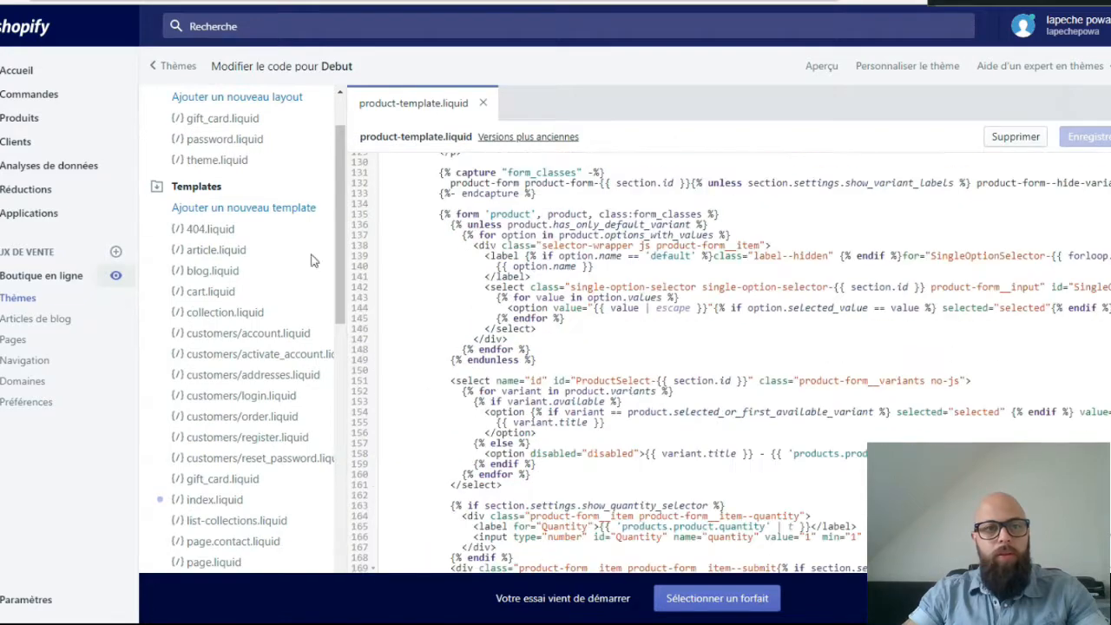
scroll(310, 193, up, 3)
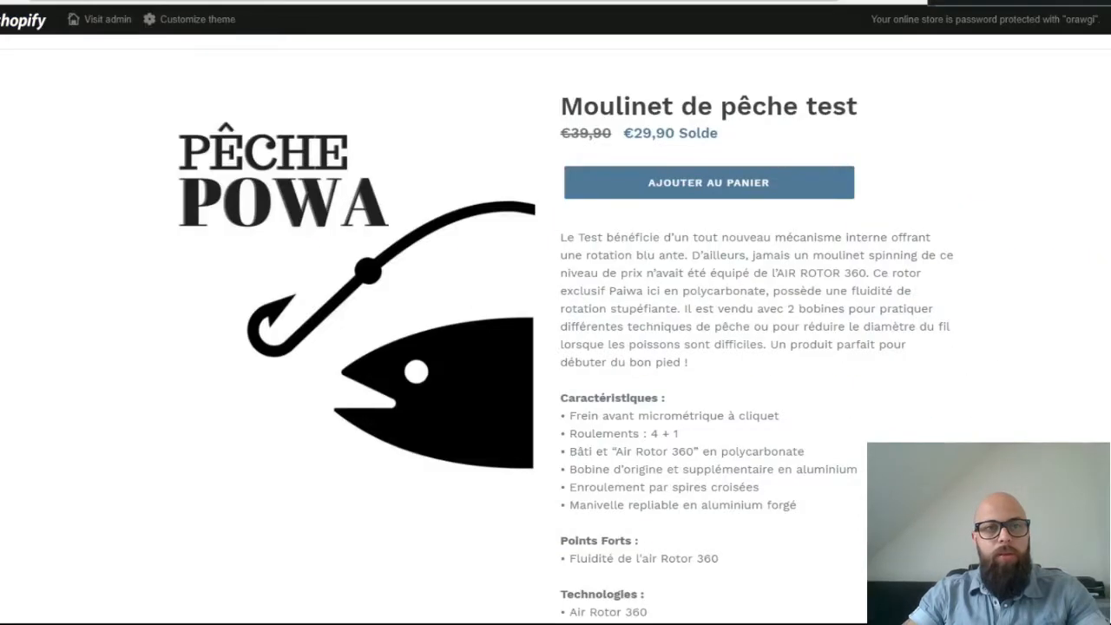
Go from the product page to the store's homepage and review the Instagram picture row and the sections above it.
scroll(376, 99, up, 1)
click(510, 64)
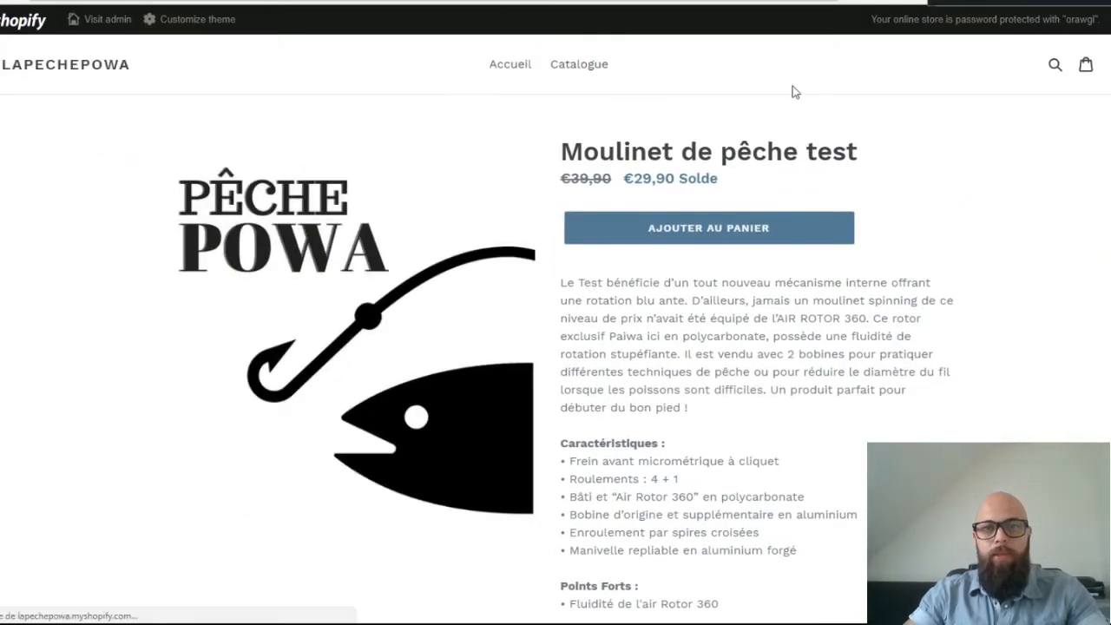
scroll(803, 197, down, 12)
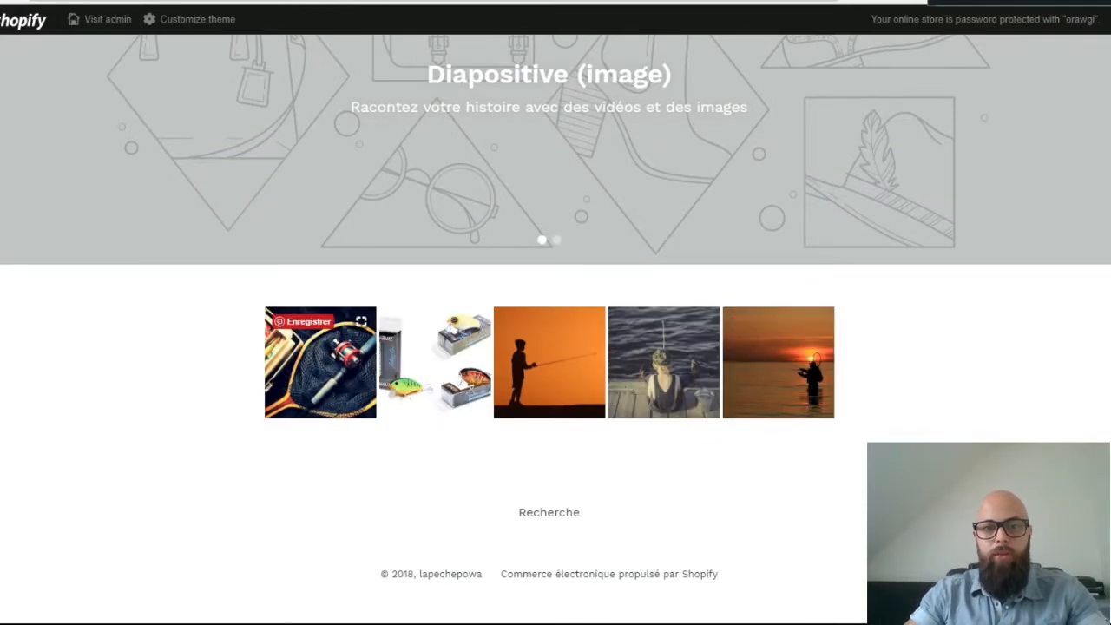
scroll(495, 367, up, 1)
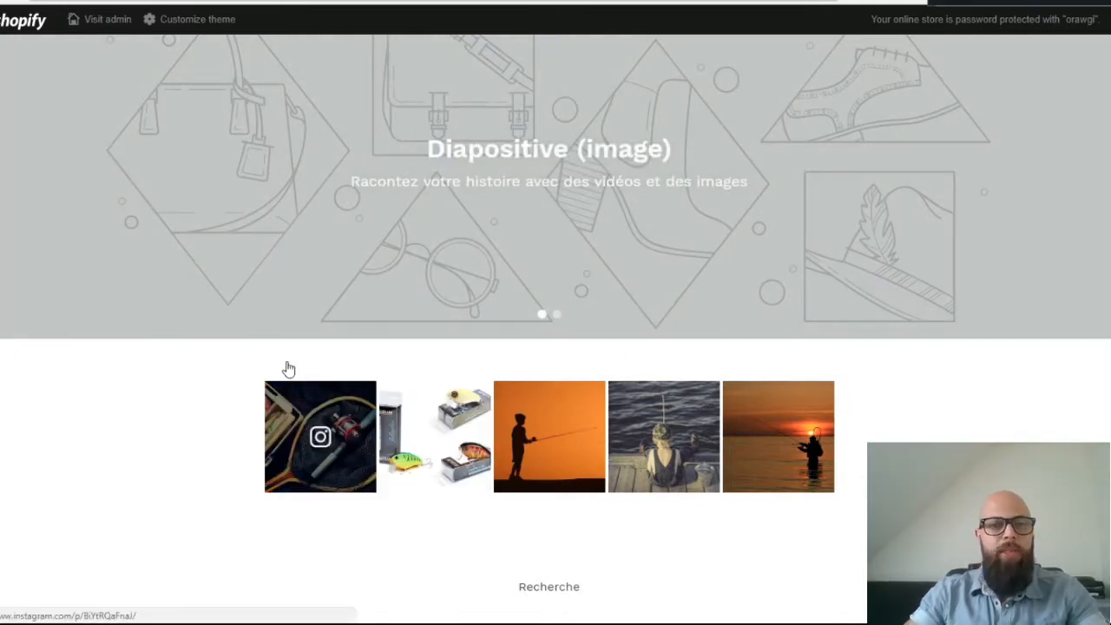
scroll(289, 369, down, 10)
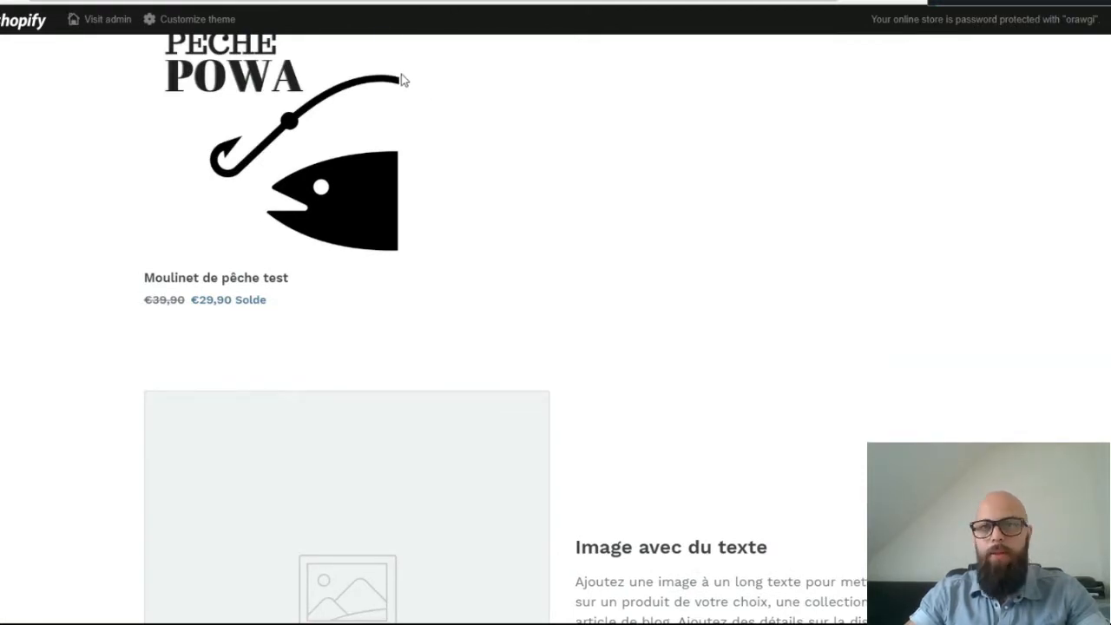
scroll(423, 108, up, 5)
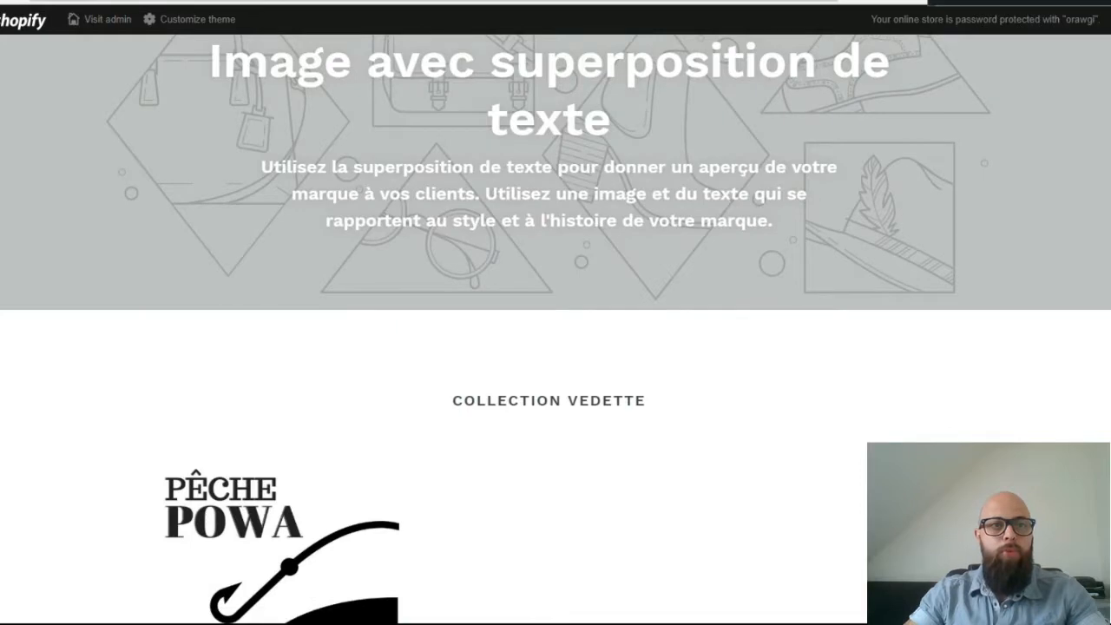